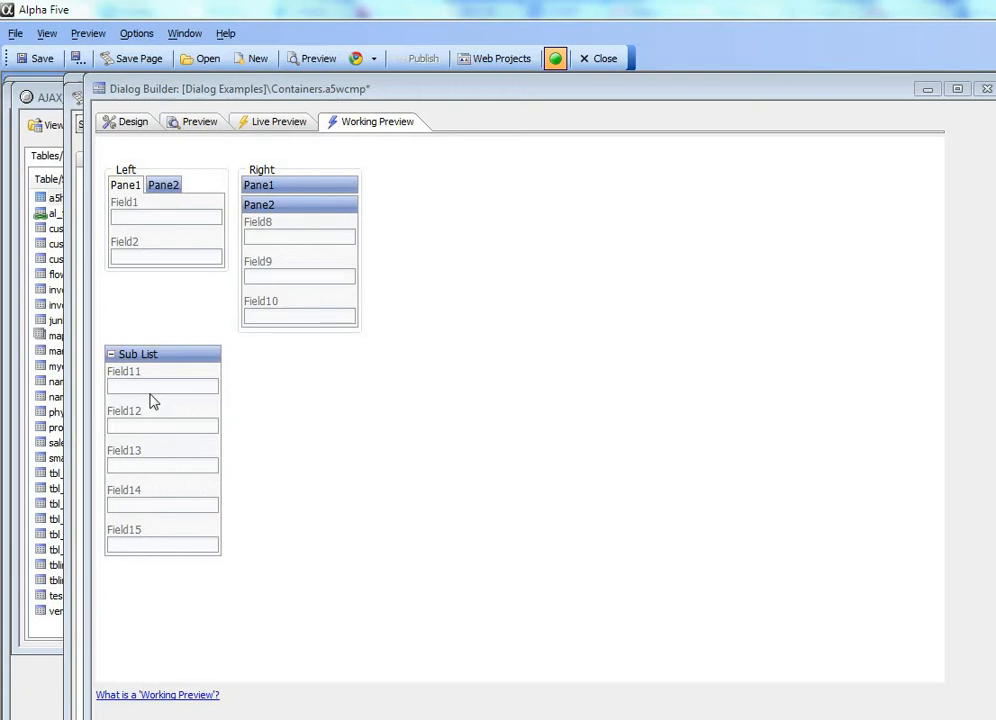
Step: Wrap Field11, Field12 and Field13 of the Sub List frame in a new container with a closing tag
{"action": "left_click", "coordinate": [120, 133]}
{"action": "scroll", "coordinate": [610, 390], "scroll_direction": "down", "scroll_amount": 2}
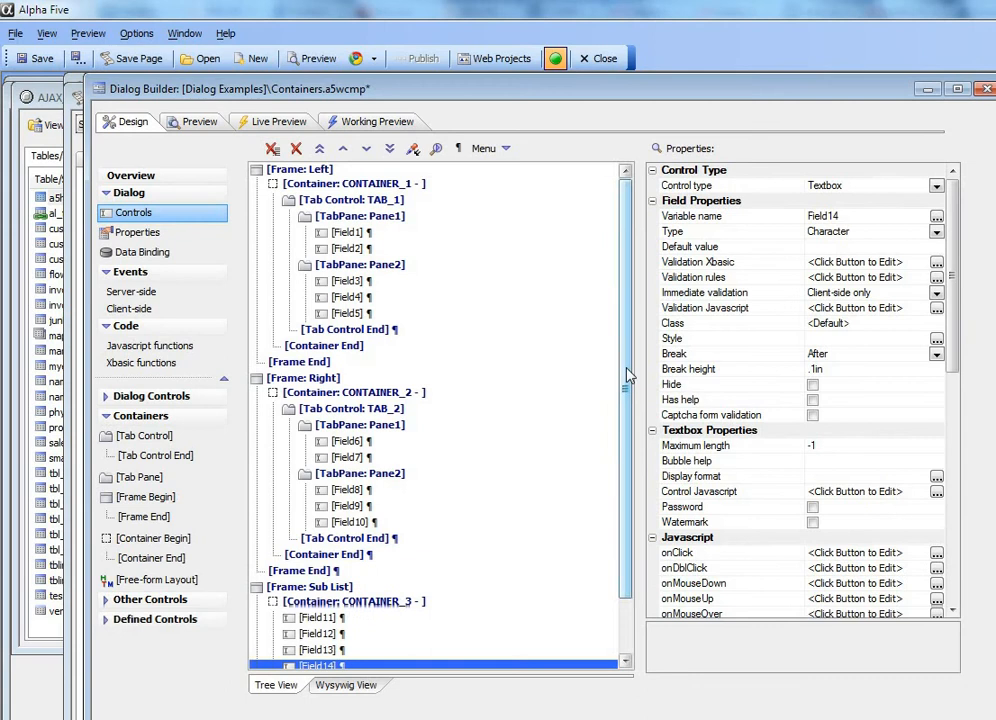
{"action": "left_click", "coordinate": [317, 554]}
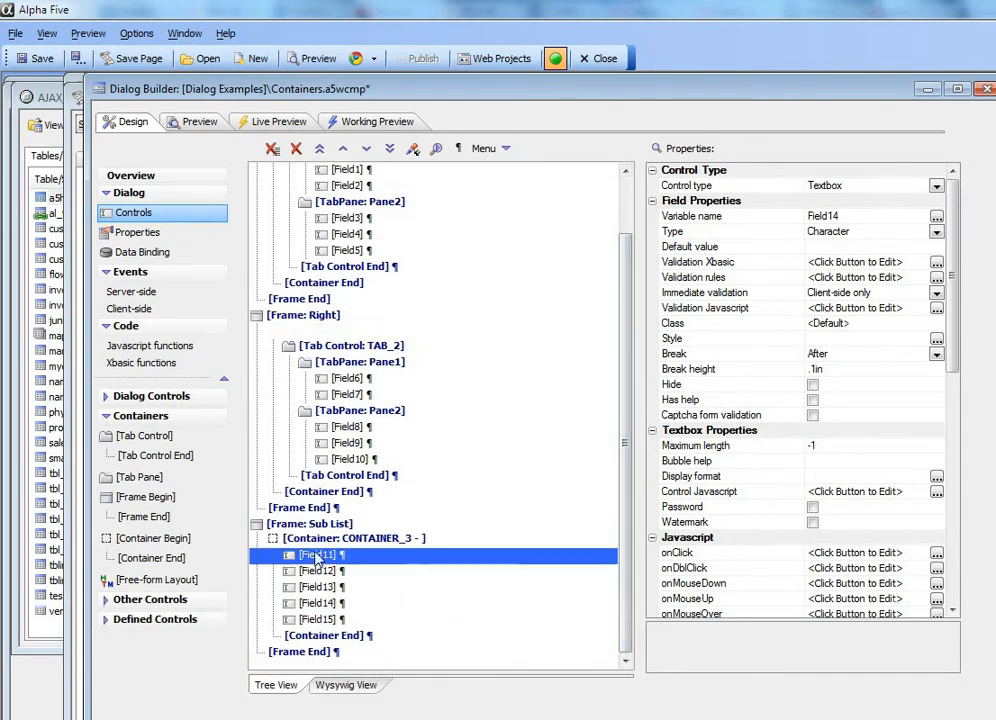
{"action": "left_click", "coordinate": [328, 588], "text": "shift"}
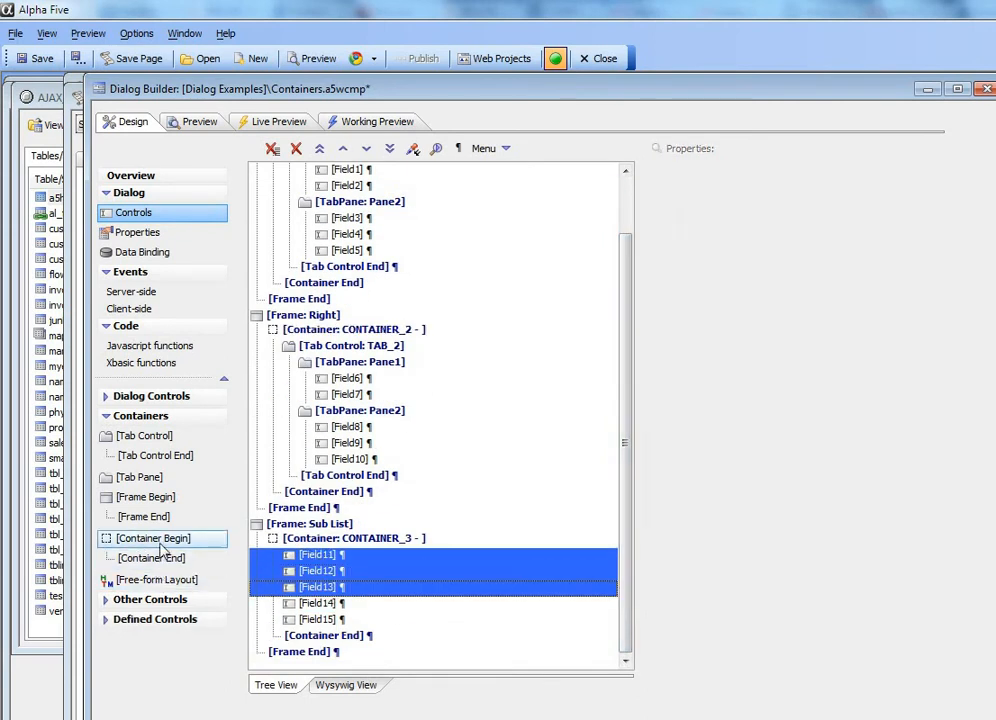
{"action": "left_click", "coordinate": [140, 540]}
{"action": "left_click", "coordinate": [758, 486]}
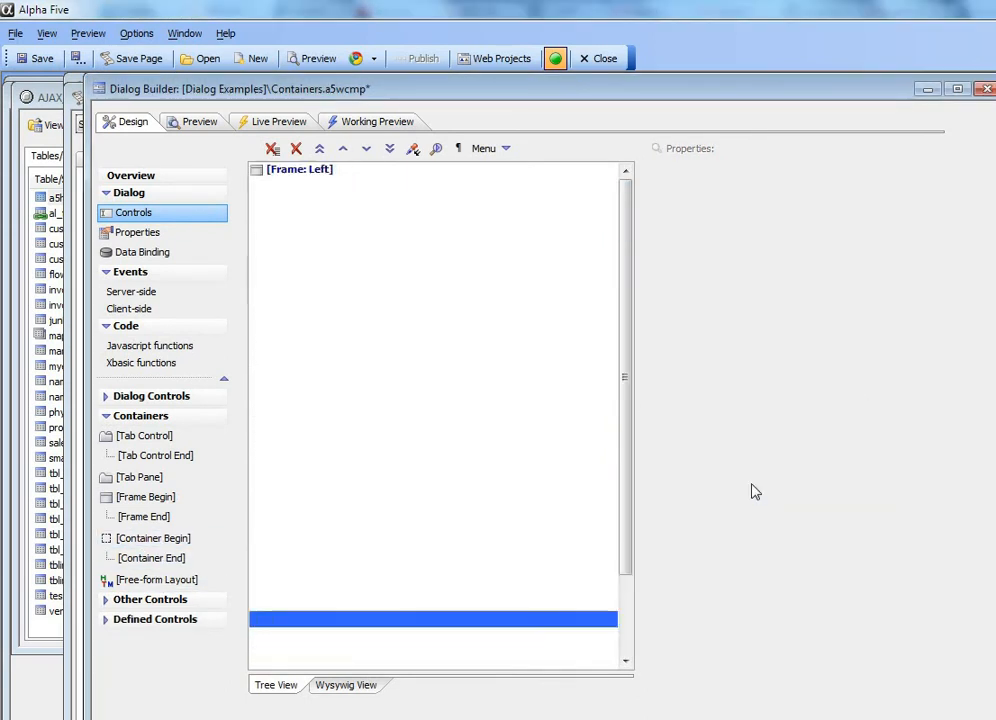
Step: Wrap Field14 and Field15 of the Sub List frame in their own new container
{"action": "scroll", "coordinate": [562, 605], "scroll_direction": "down", "scroll_amount": 2}
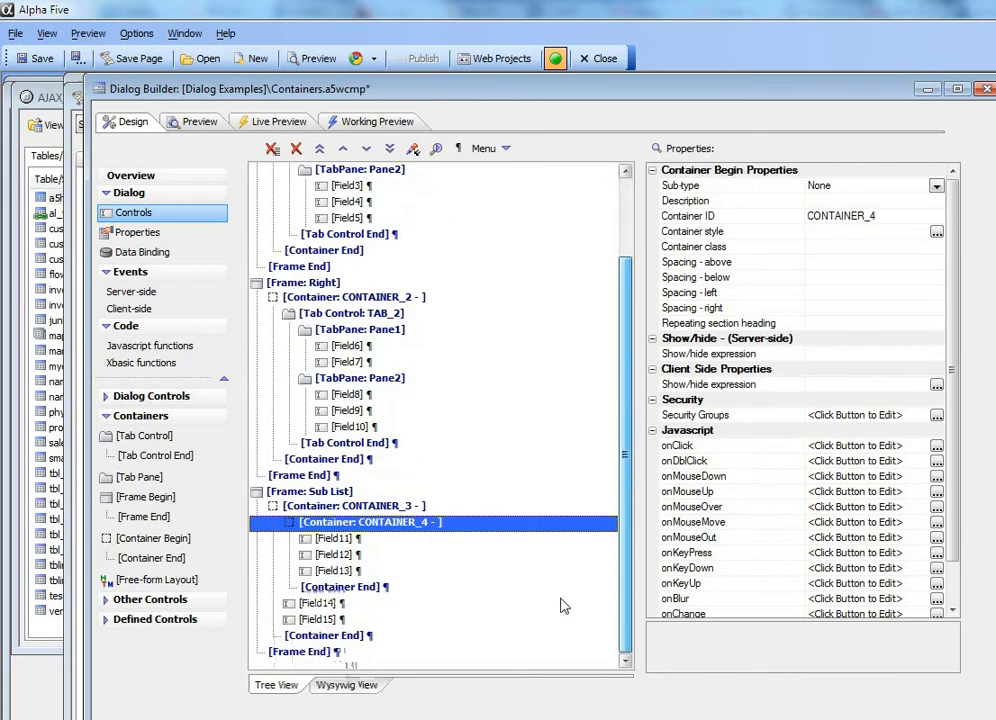
{"action": "left_click", "coordinate": [317, 603]}
{"action": "left_click", "coordinate": [309, 620], "text": "shift"}
{"action": "left_click", "coordinate": [140, 538]}
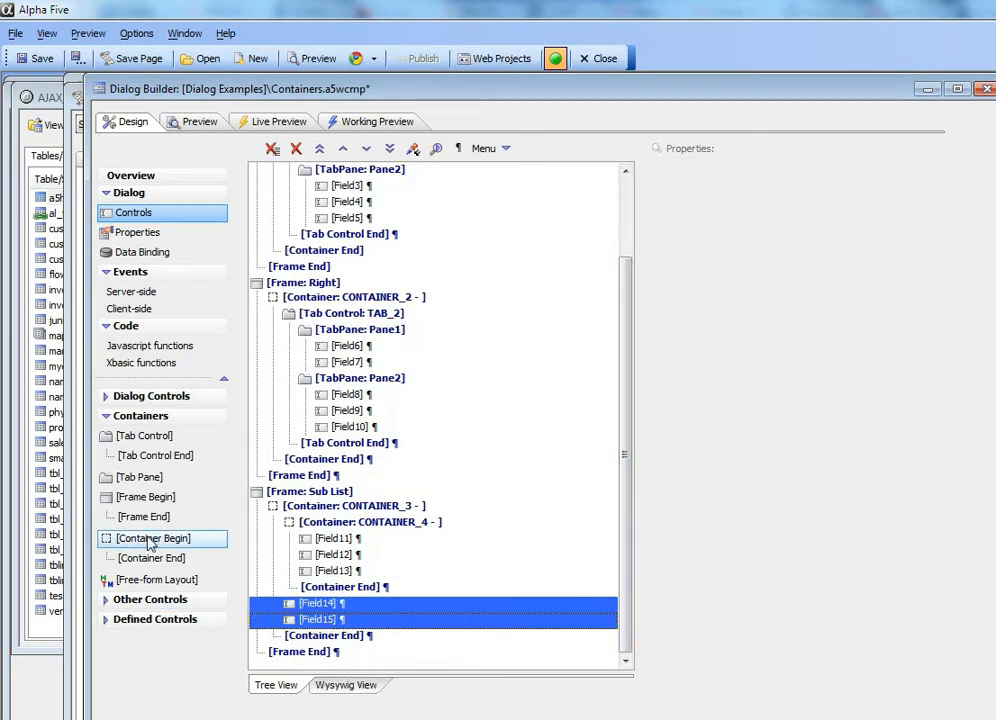
{"action": "left_click", "coordinate": [758, 487]}
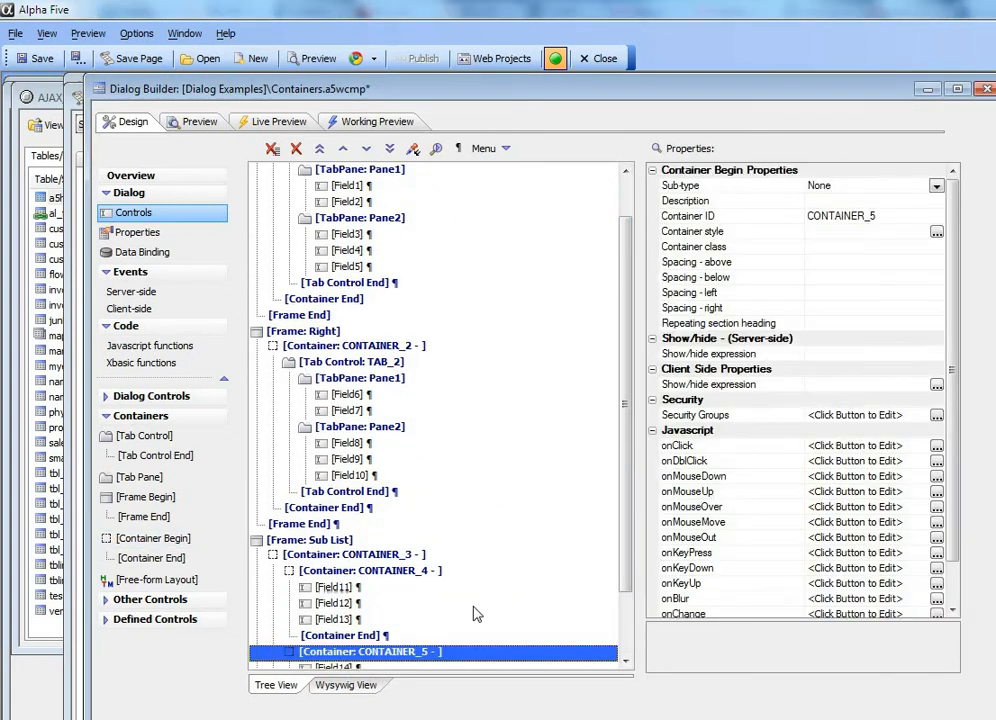
Step: Remove the break after the container holding Field11 to Field13 and show the working preview
{"action": "left_click", "coordinate": [370, 636]}
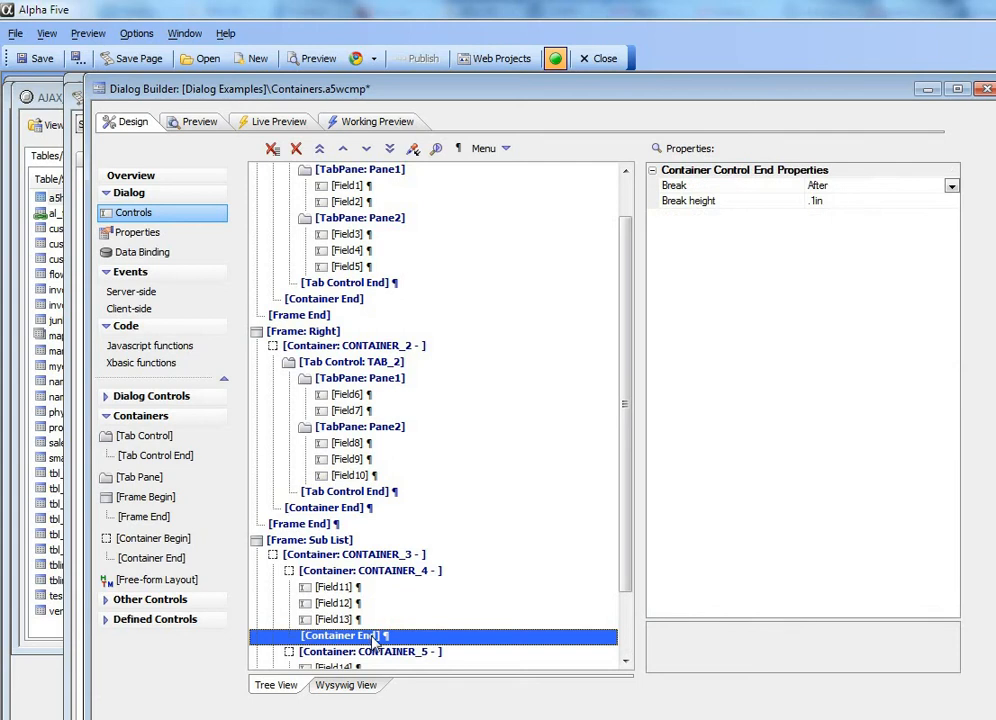
{"action": "left_click", "coordinate": [457, 150]}
{"action": "left_click", "coordinate": [381, 128]}
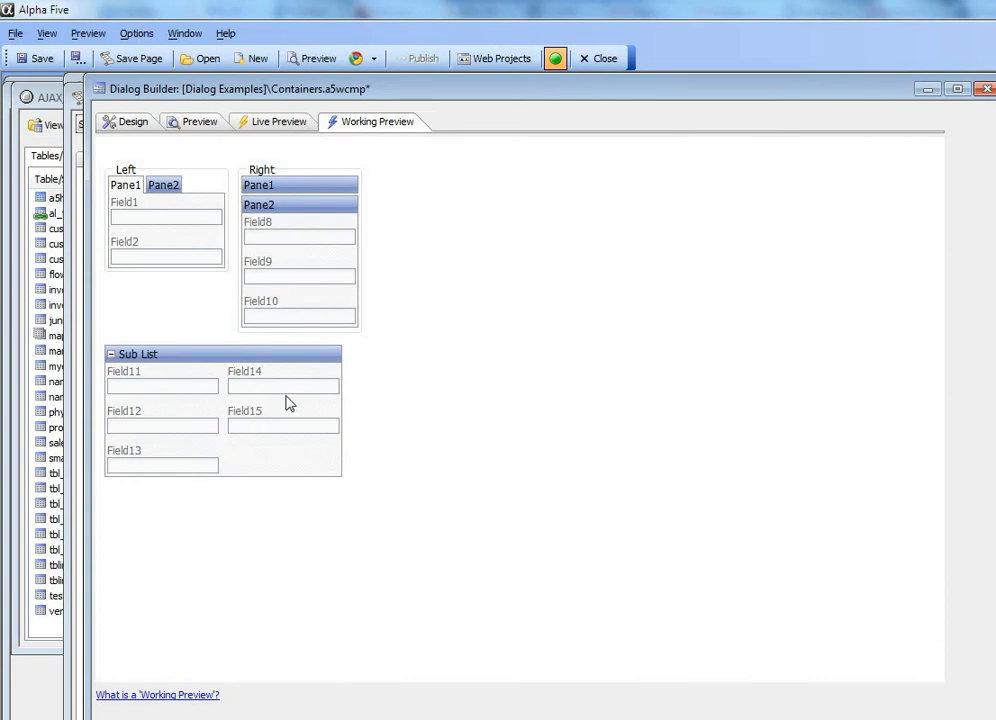
Step: Enclose all of the dialog's controls in a new frame labelled "My Dialog" and show the working preview
{"action": "left_click", "coordinate": [129, 122]}
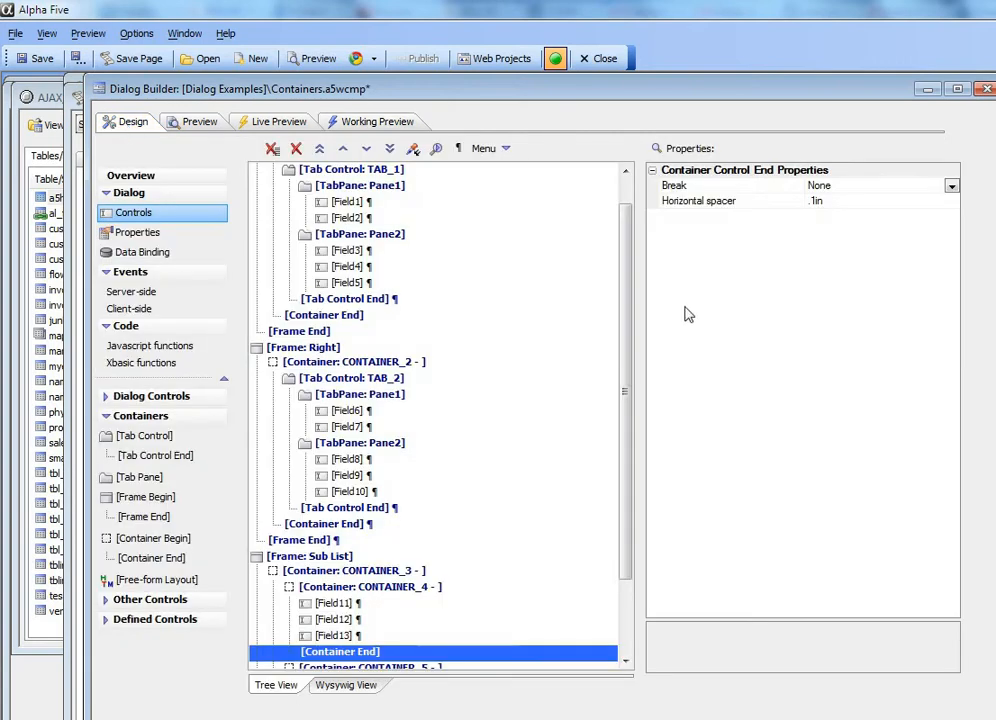
{"action": "left_click_drag", "start_coordinate": [629, 340], "coordinate": [630, 210]}
{"action": "left_click_drag", "start_coordinate": [289, 172], "coordinate": [402, 719]}
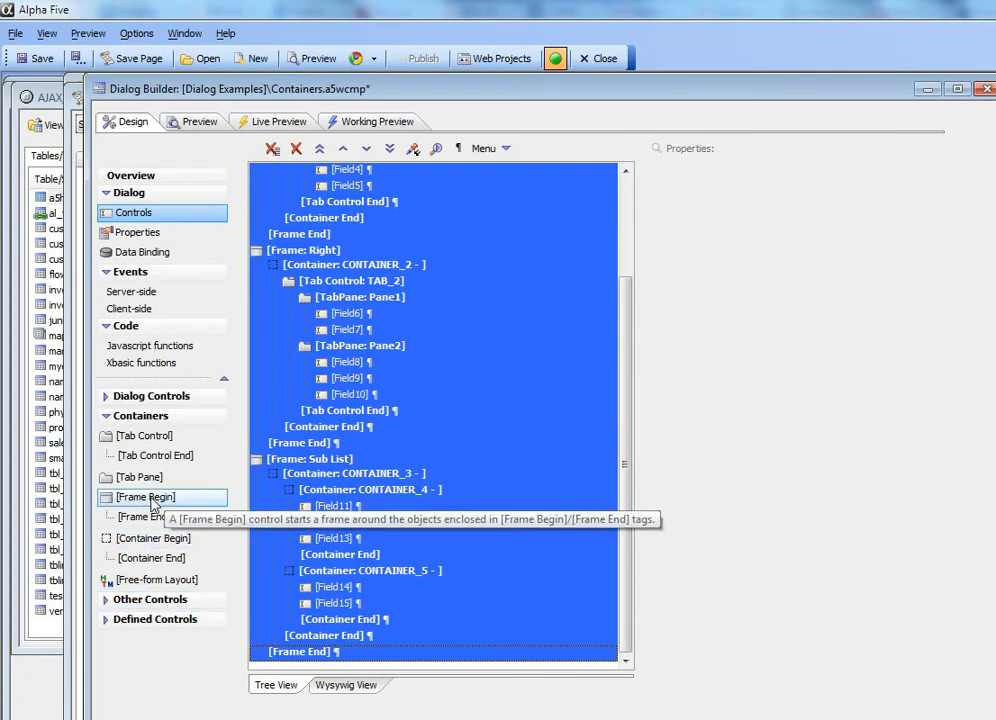
{"action": "double_click", "coordinate": [150, 500]}
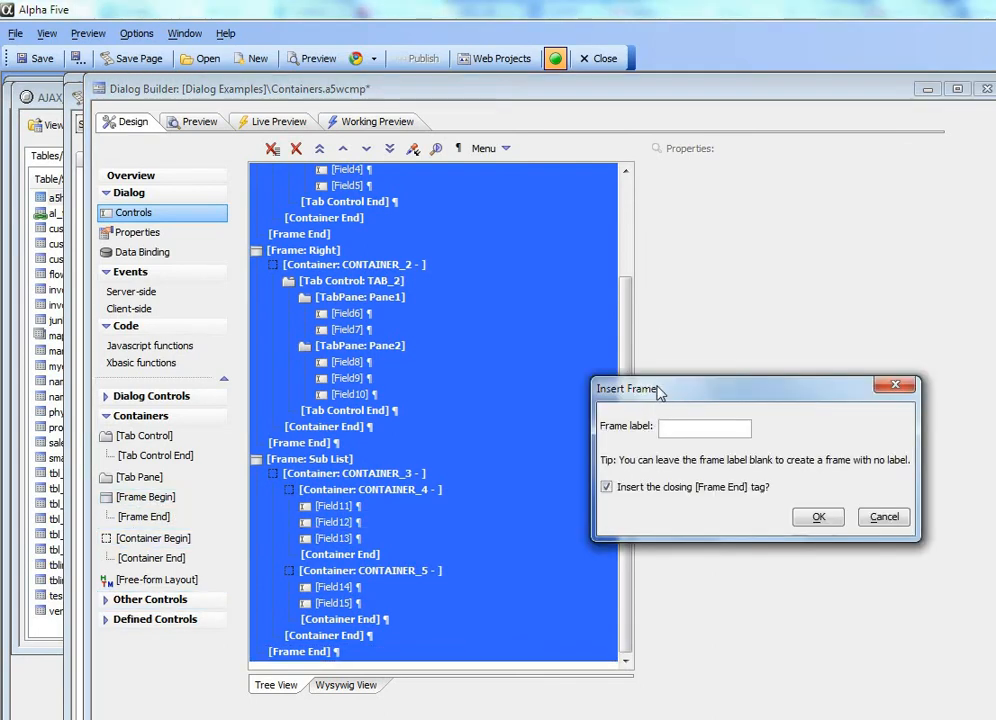
{"action": "left_click_drag", "start_coordinate": [660, 389], "coordinate": [374, 371]}
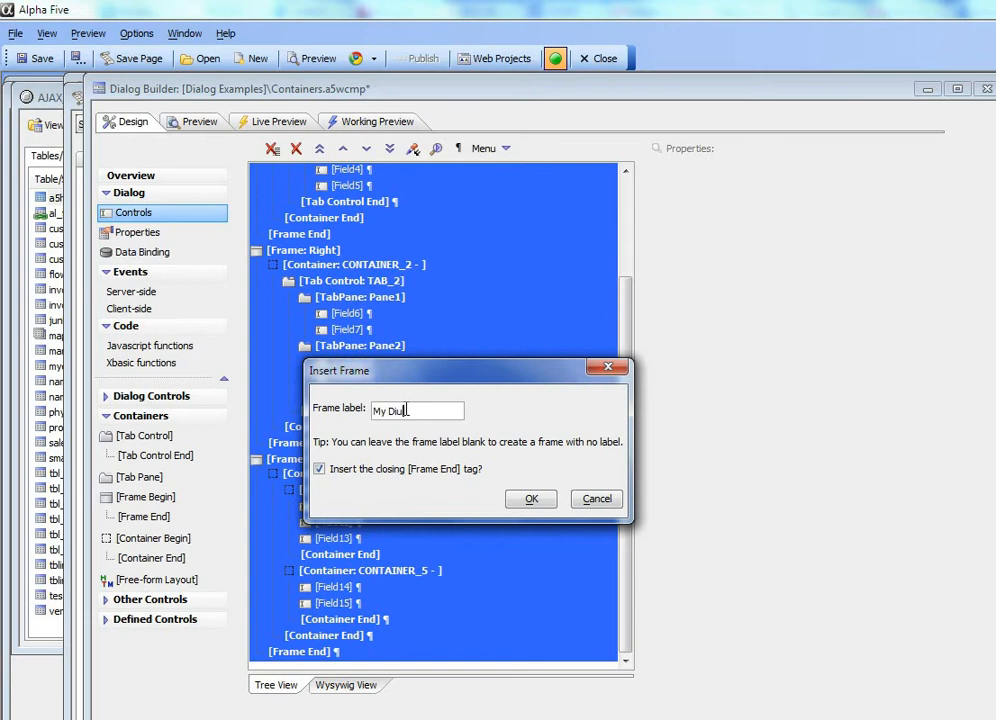
{"action": "type", "text": "My Dialog"}
{"action": "left_click", "coordinate": [529, 500]}
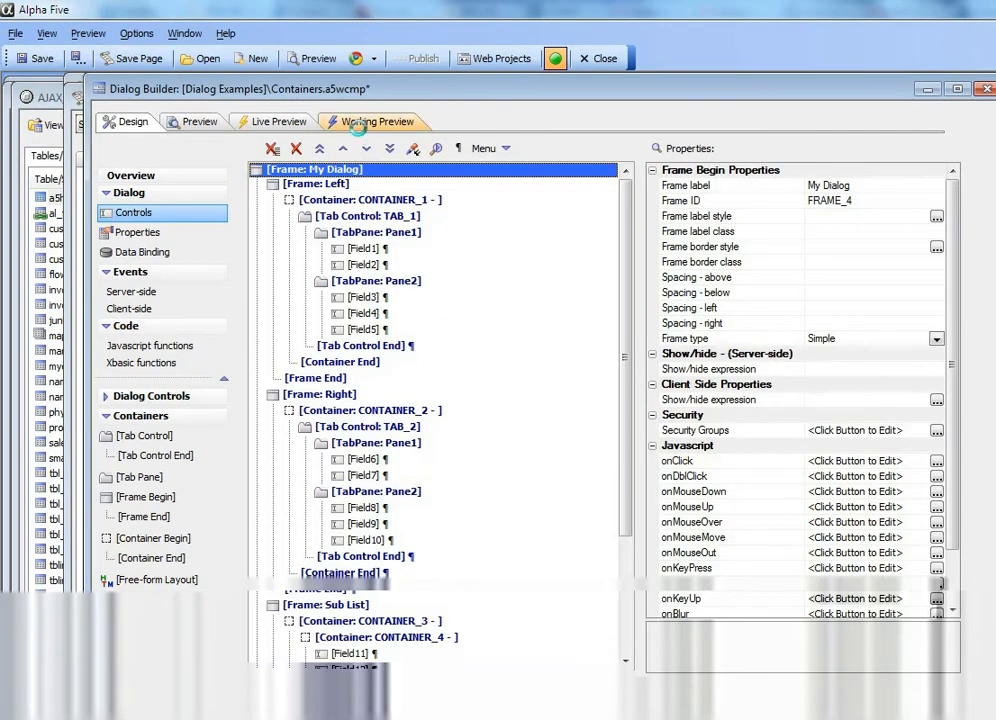
{"action": "left_click", "coordinate": [362, 127]}
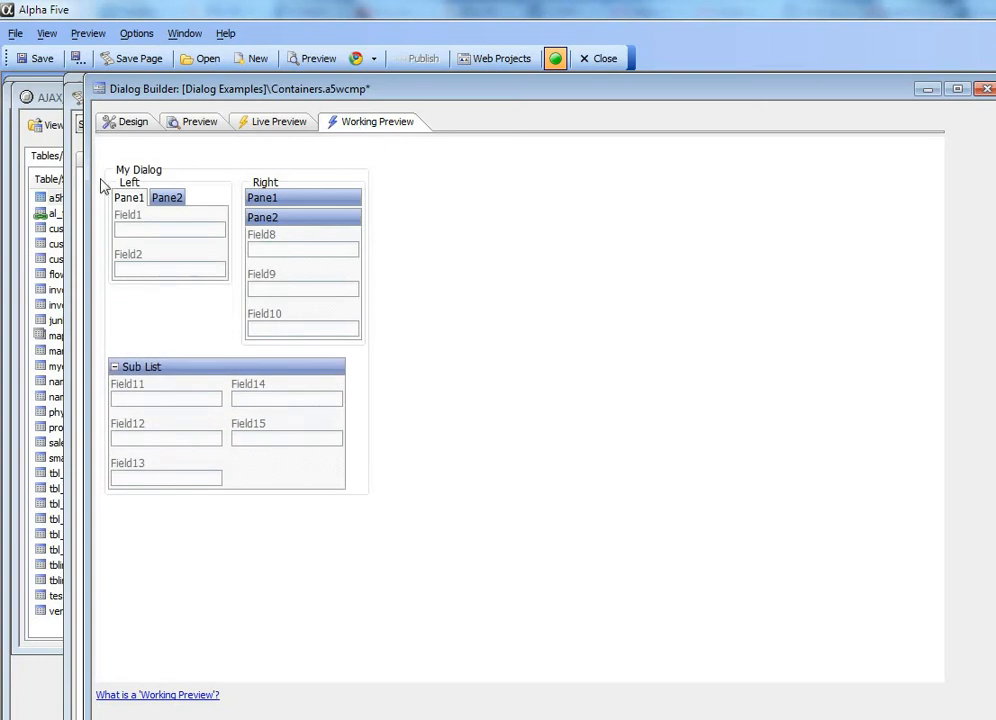
Step: Add a static text control and place it at the very start of the control tree, above the My Dialog frame
{"action": "left_click", "coordinate": [135, 123]}
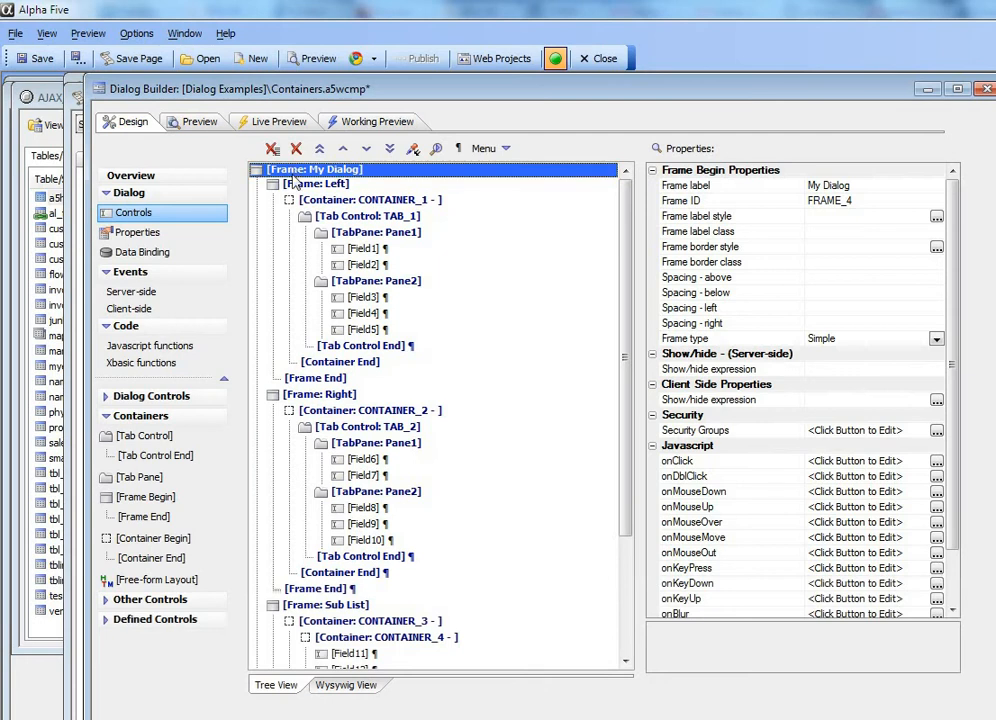
{"action": "left_click", "coordinate": [155, 601]}
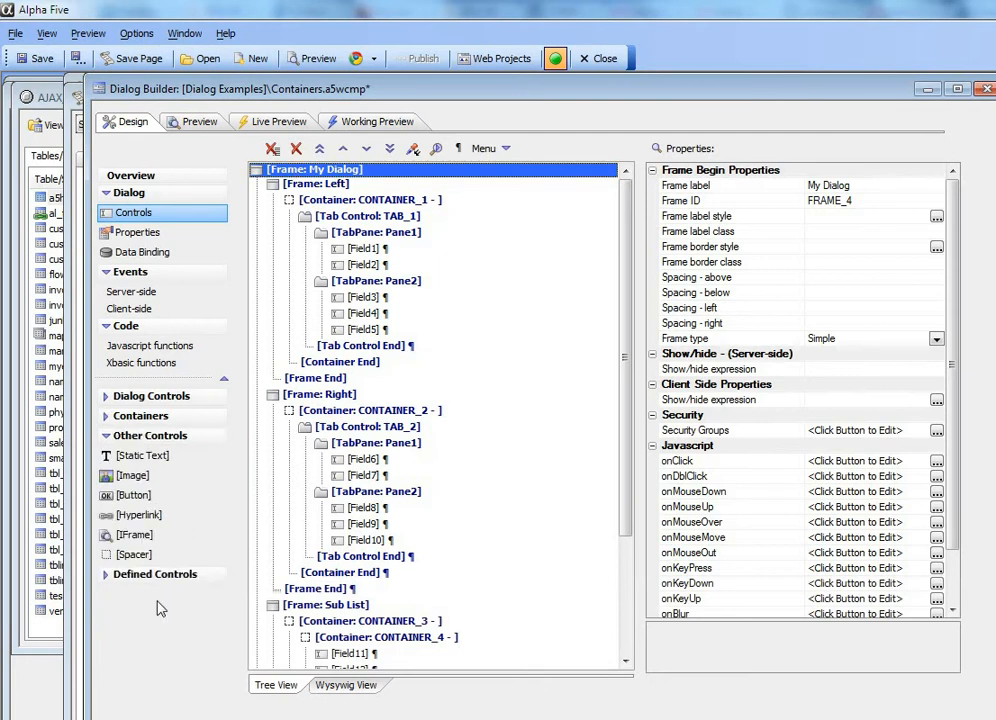
{"action": "left_click", "coordinate": [140, 456]}
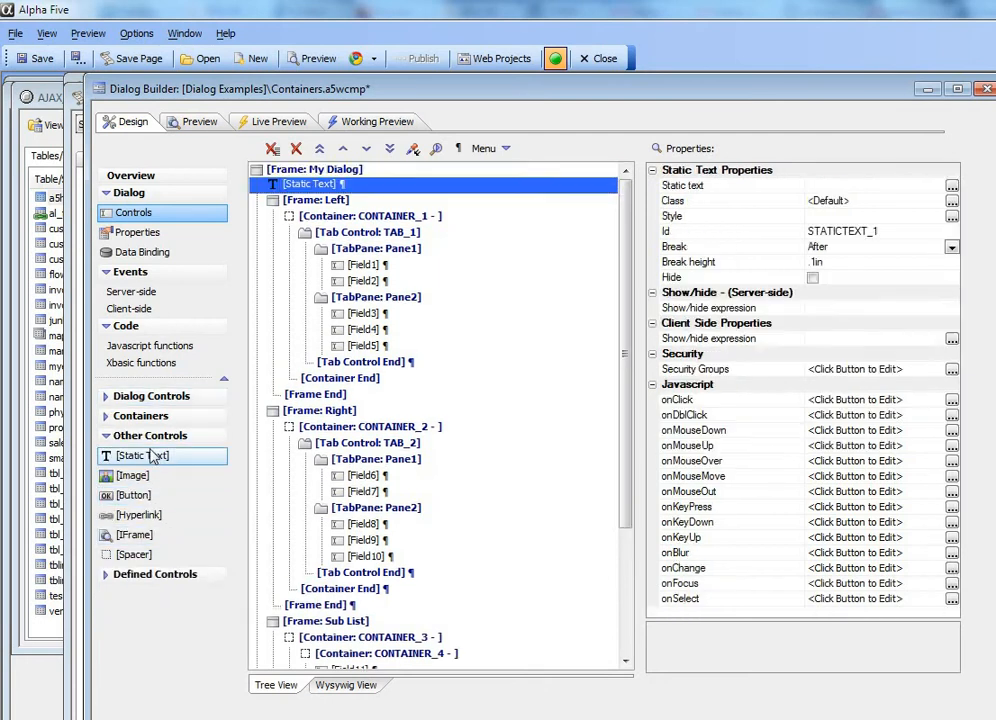
{"action": "left_click", "coordinate": [319, 149]}
Step: Set the static text to "This is My Dialog", save it and show the working preview
{"action": "left_click", "coordinate": [935, 185]}
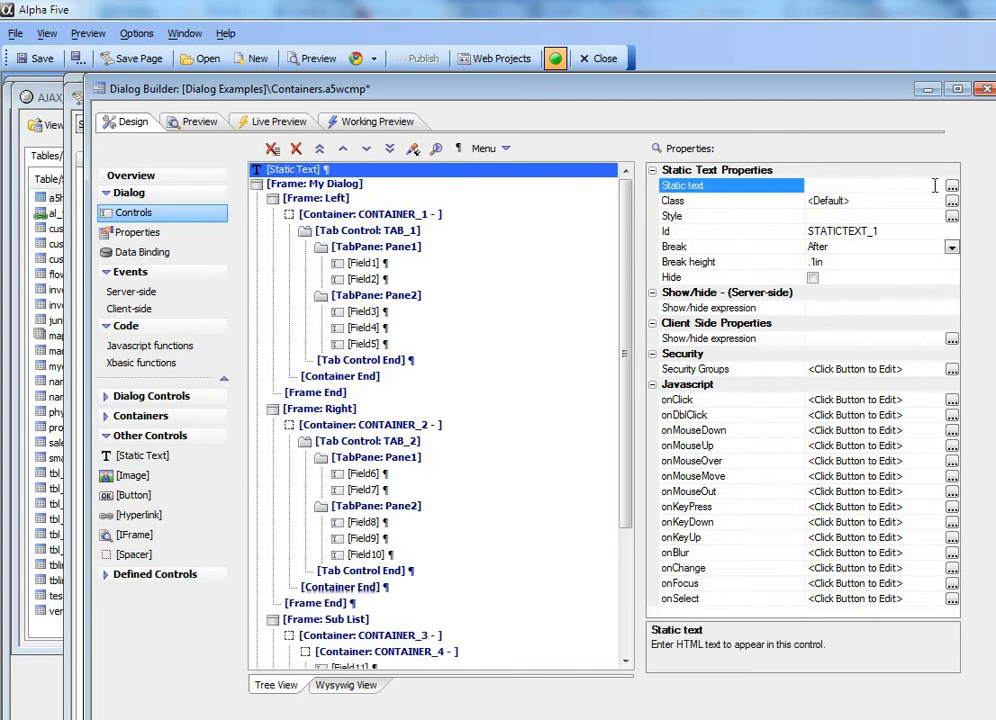
{"action": "left_click", "coordinate": [952, 188]}
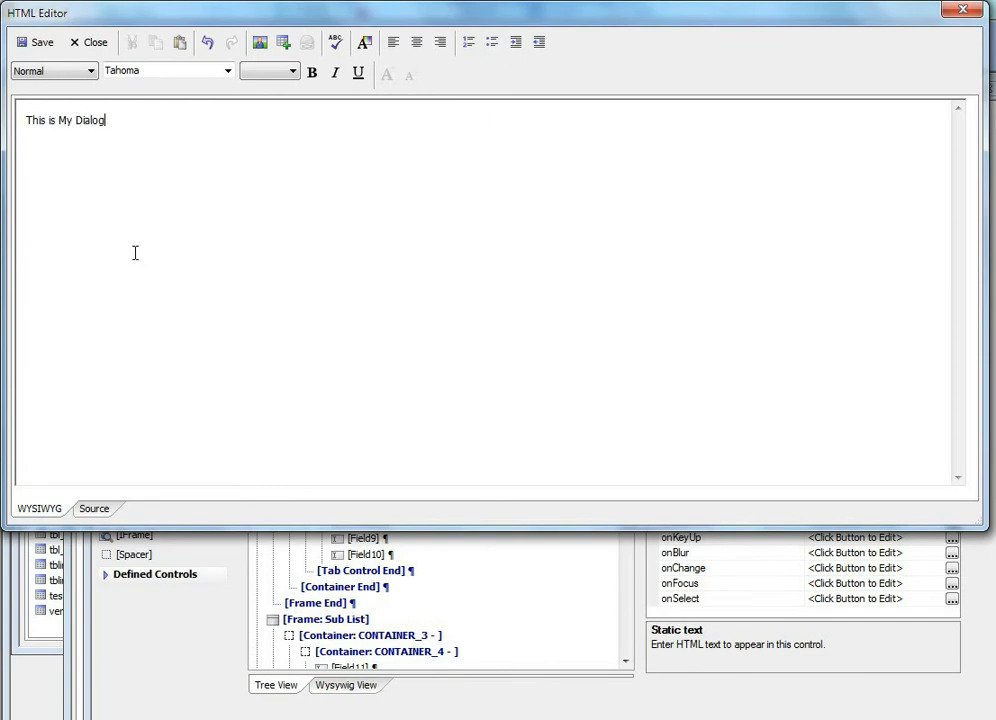
{"action": "left_click", "coordinate": [38, 44]}
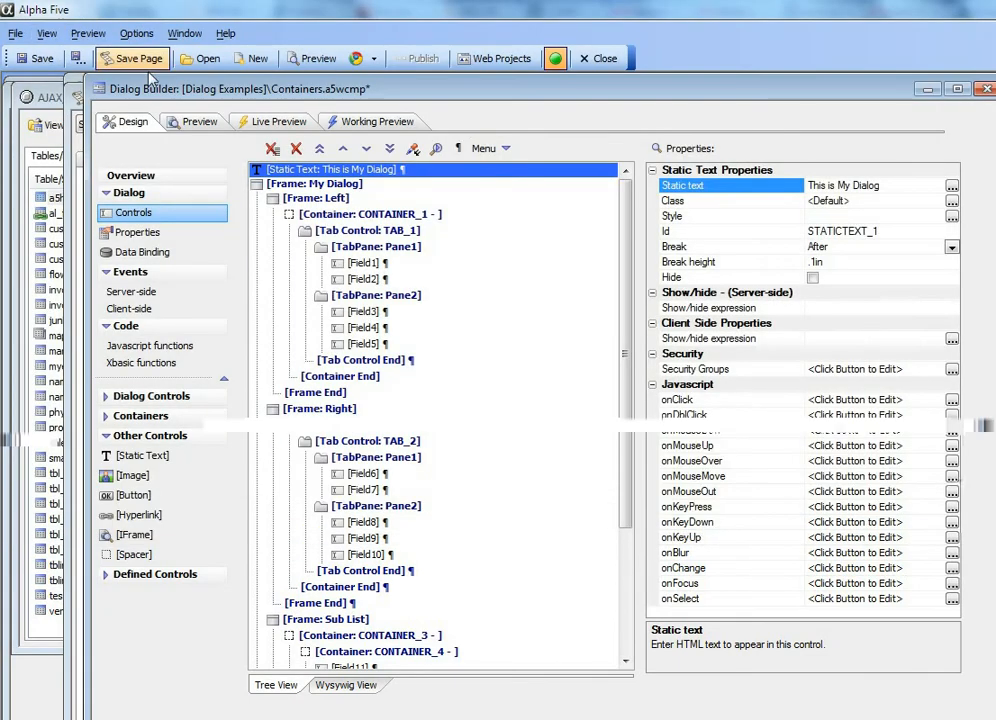
{"action": "left_click", "coordinate": [373, 124]}
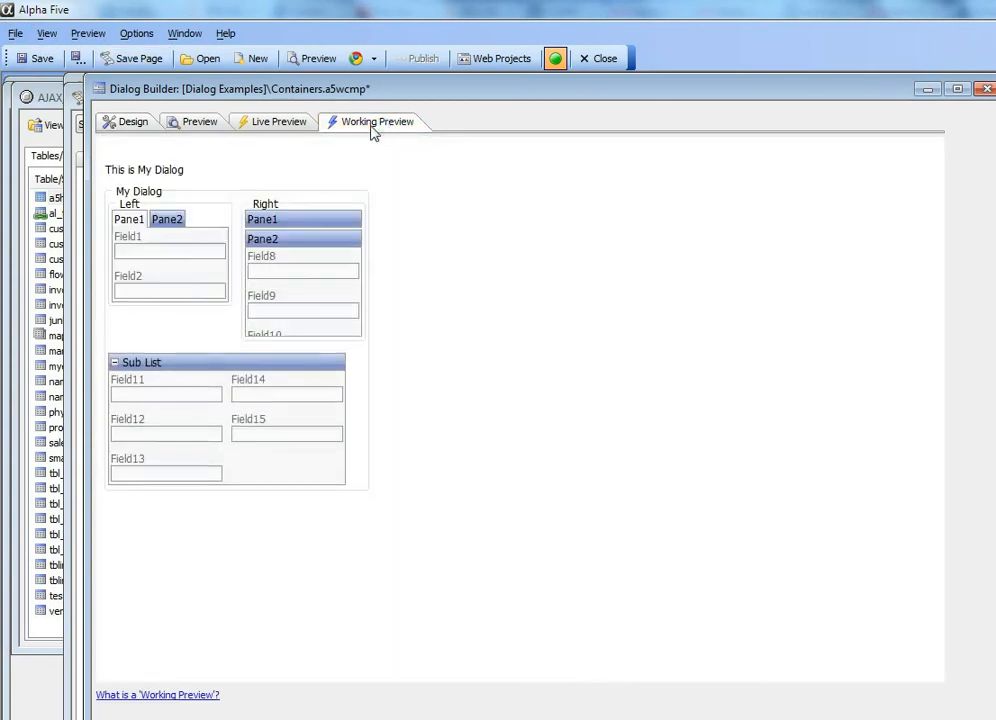
Step: Set the static text's class to Dialogheading and select that name in the CSS class name selector
{"action": "left_click", "coordinate": [131, 123]}
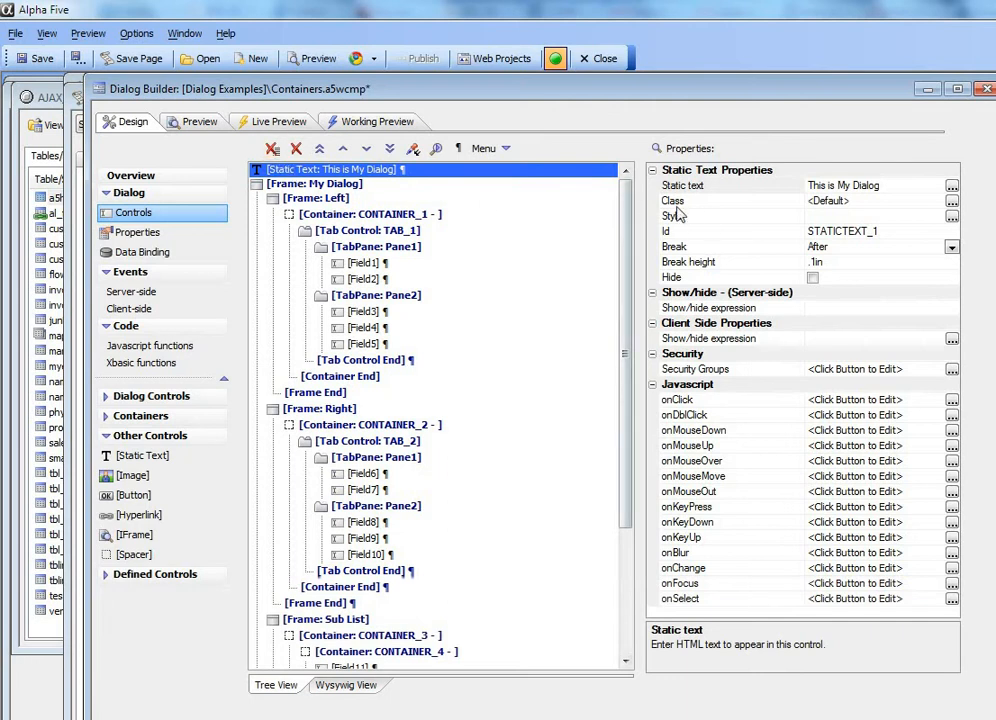
{"action": "left_click", "coordinate": [866, 200]}
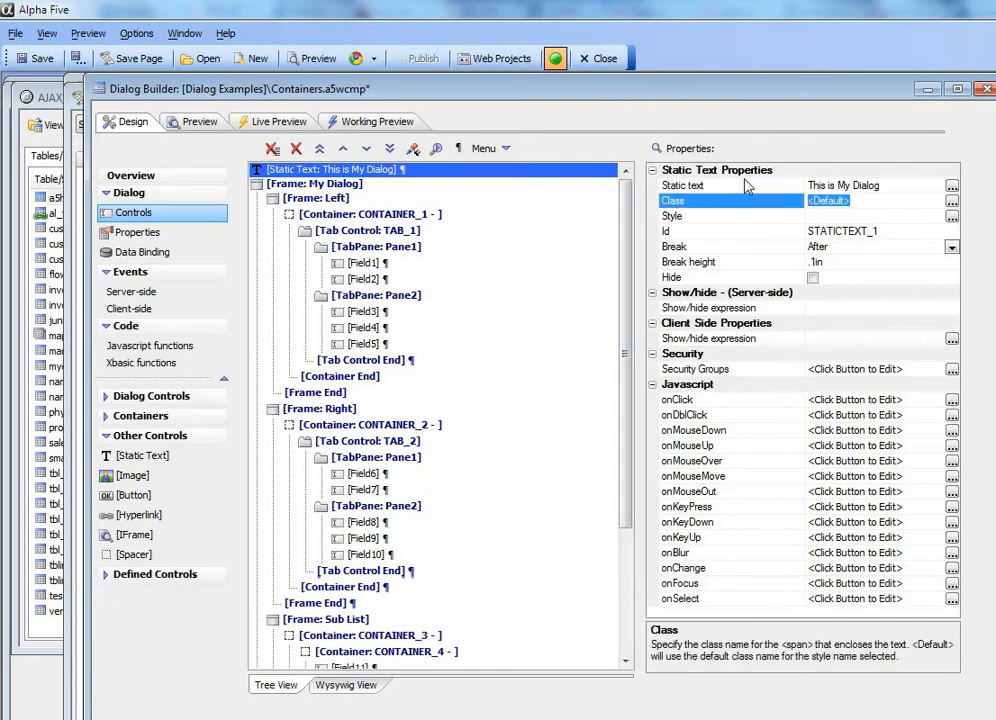
{"action": "type", "text": "Dialogheading"}
{"action": "left_click", "coordinate": [952, 200]}
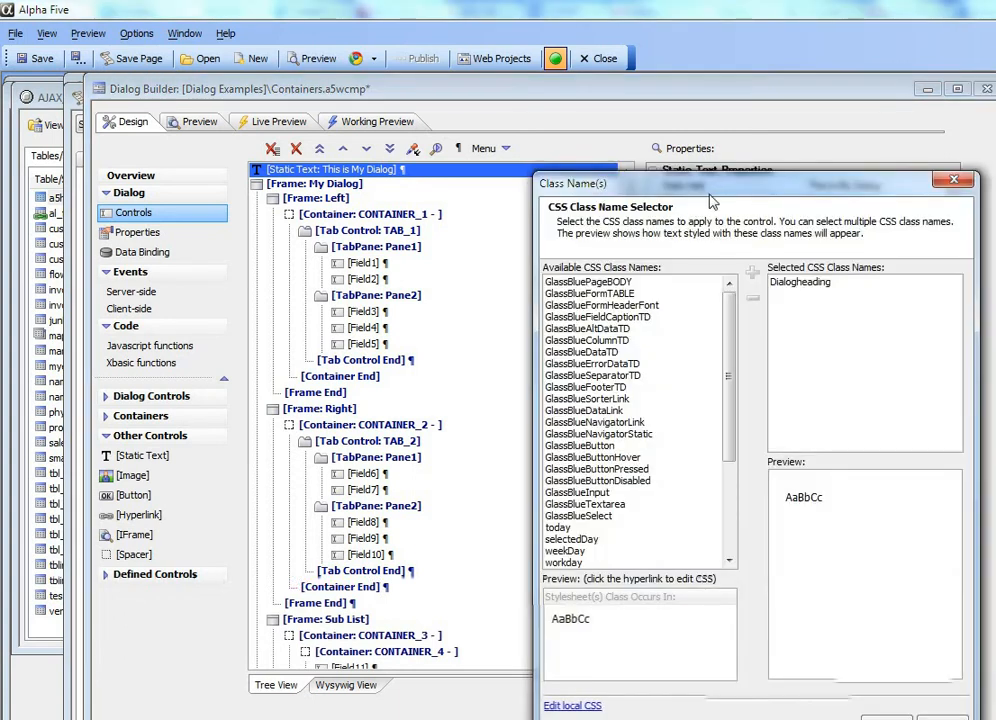
{"action": "left_click_drag", "start_coordinate": [720, 196], "coordinate": [473, 139]}
{"action": "left_click", "coordinate": [548, 228]}
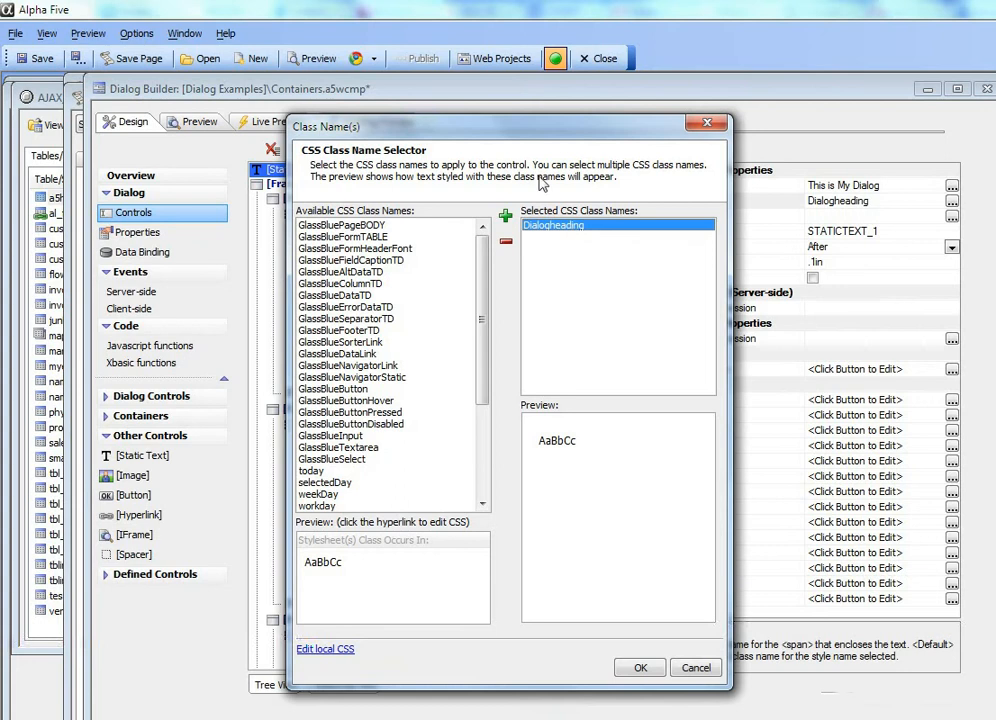
{"action": "left_click_drag", "start_coordinate": [512, 133], "coordinate": [511, 98]}
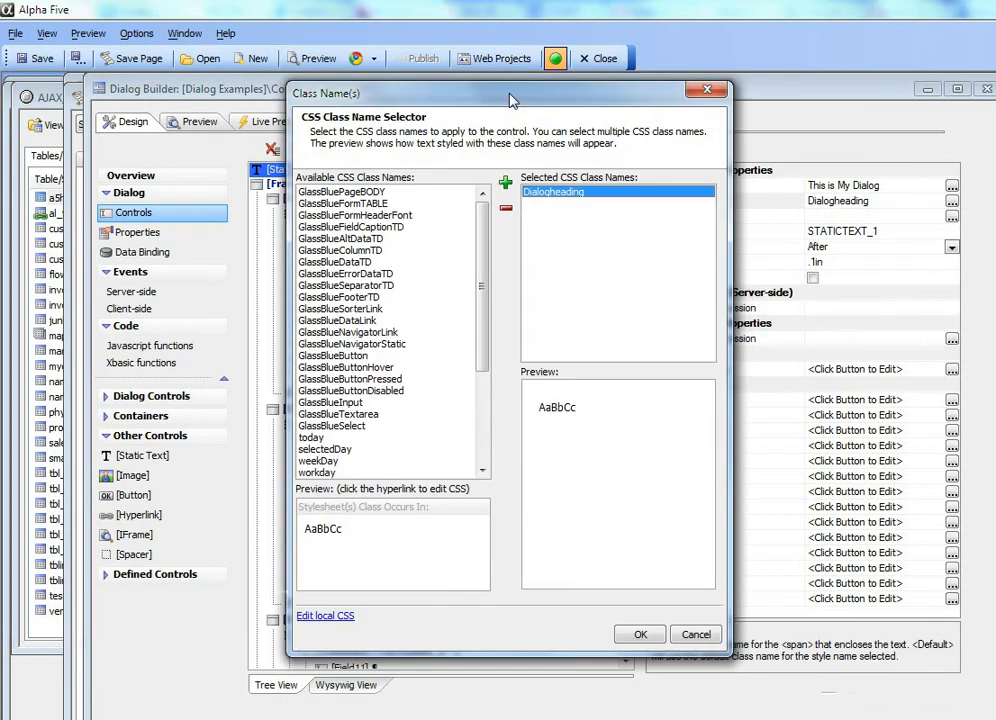
Step: Define the rule ".dialogHeading { color: red;}" in the local CSS and accept the class selection
{"action": "left_click", "coordinate": [319, 617]}
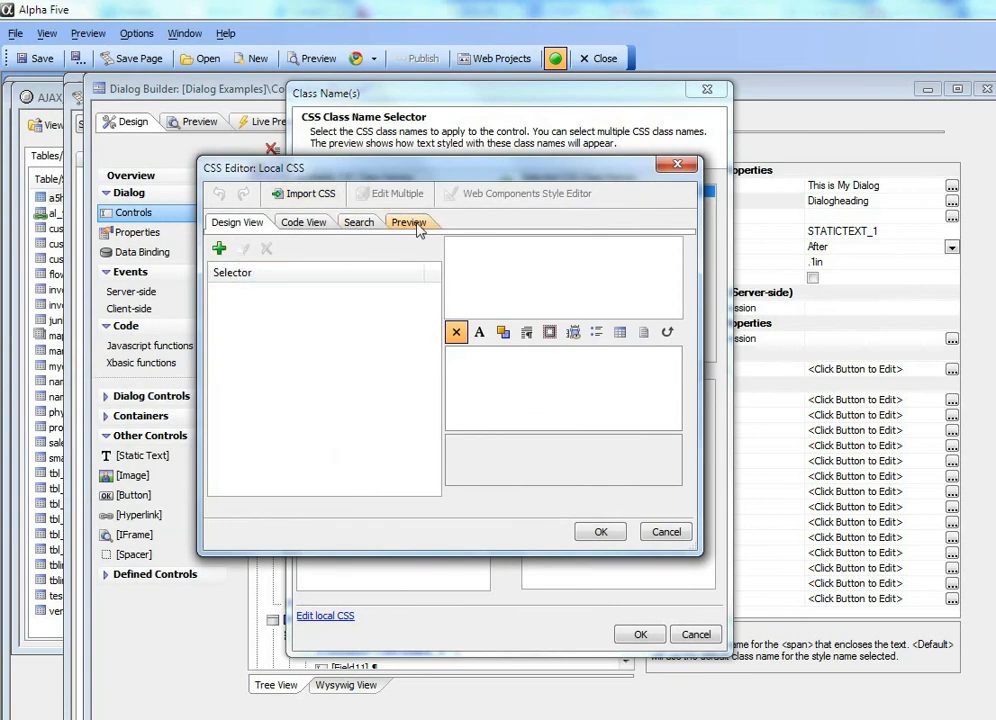
{"action": "left_click", "coordinate": [305, 226]}
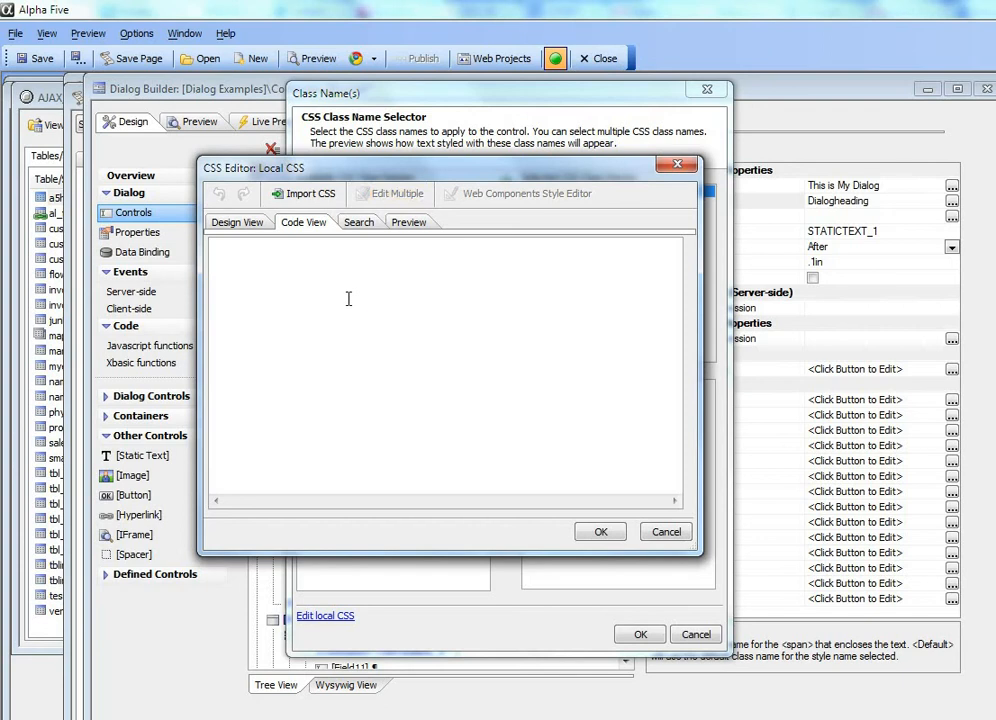
{"action": "type", "text": ".dialogHeading"}
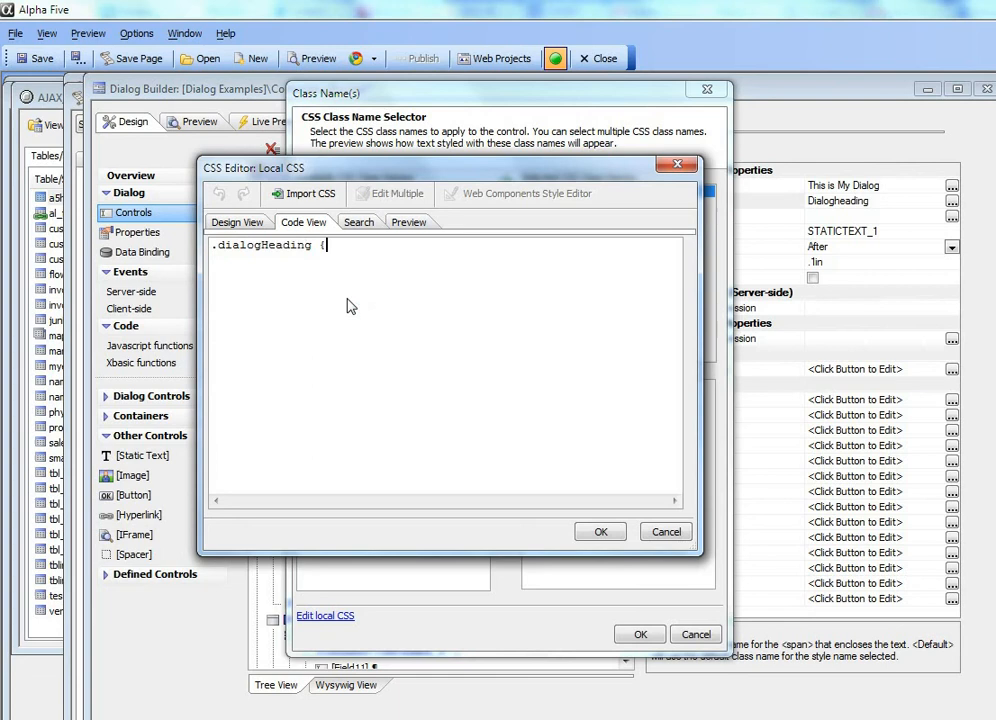
{"action": "type", "text": " { color: red;"}
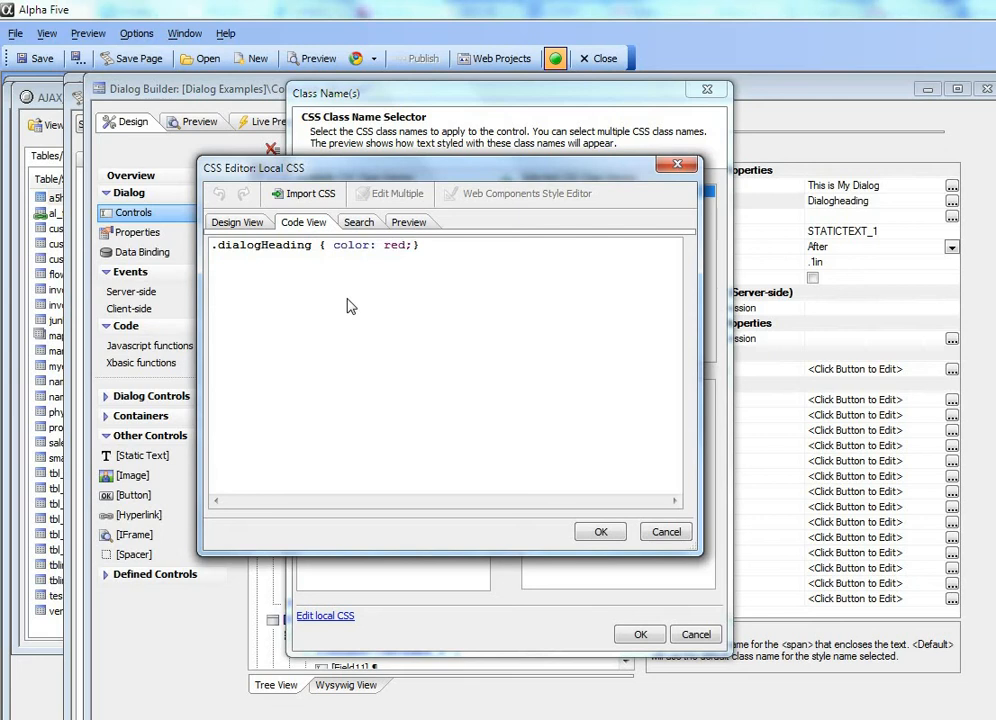
{"action": "left_click", "coordinate": [601, 533]}
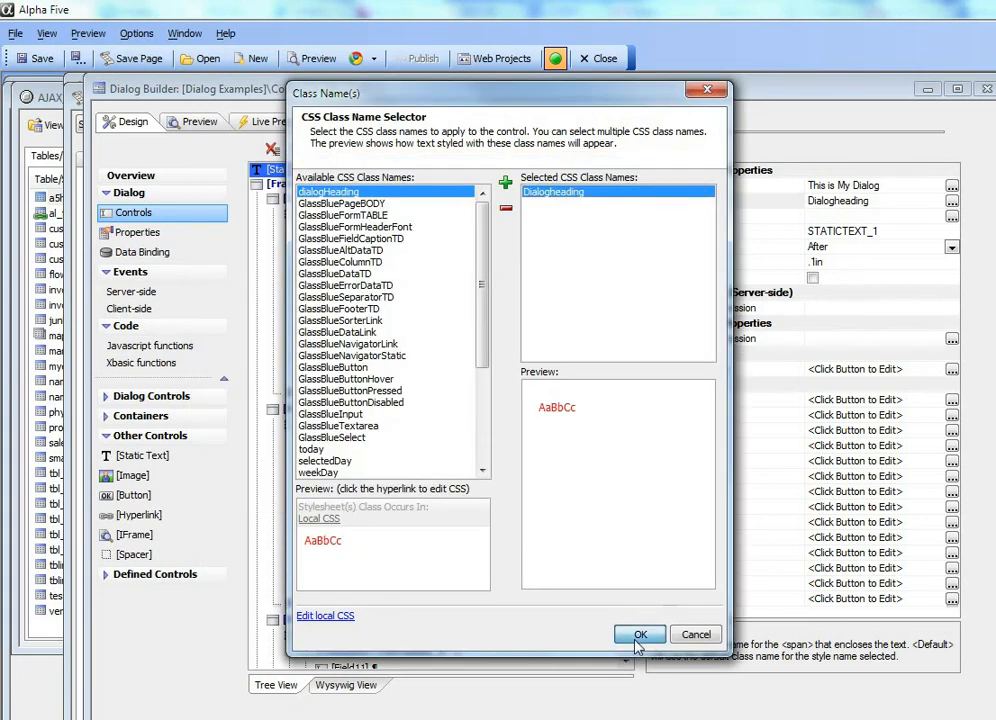
{"action": "left_click", "coordinate": [639, 636]}
Step: Reload the working preview to check the styling of the dialog heading
{"action": "left_click", "coordinate": [386, 127]}
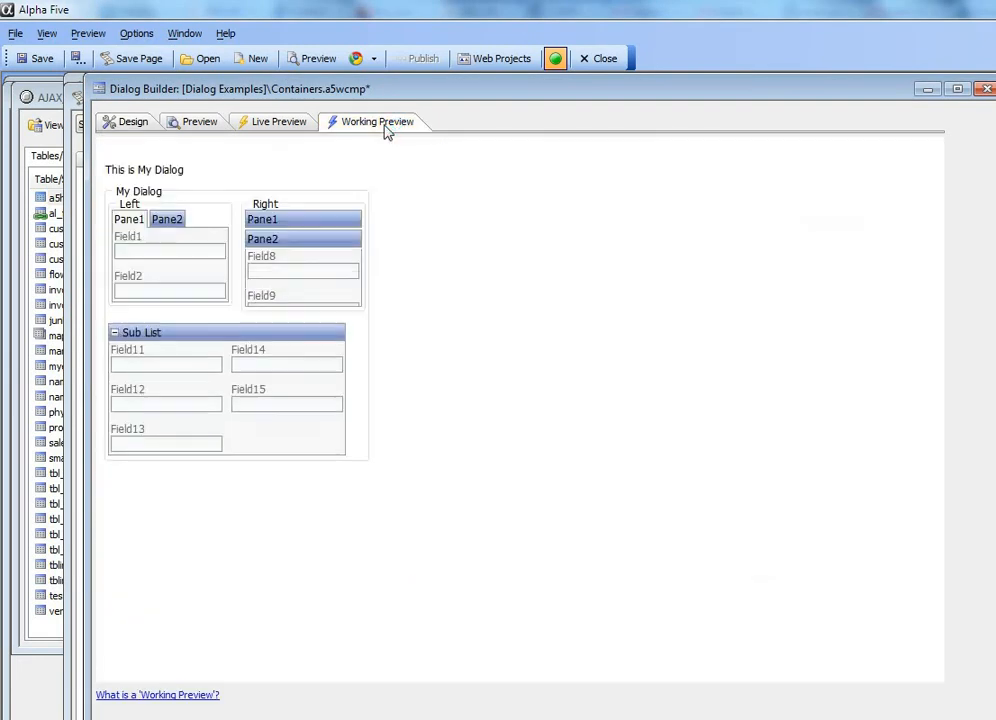
{"action": "left_click", "coordinate": [128, 123]}
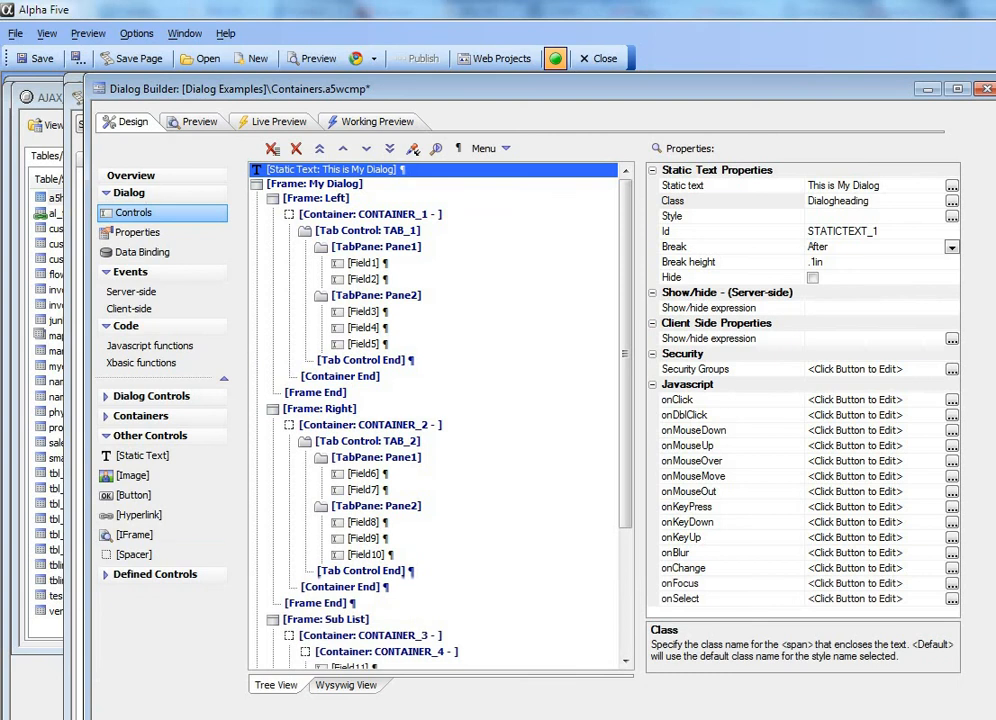
{"action": "left_click", "coordinate": [376, 122]}
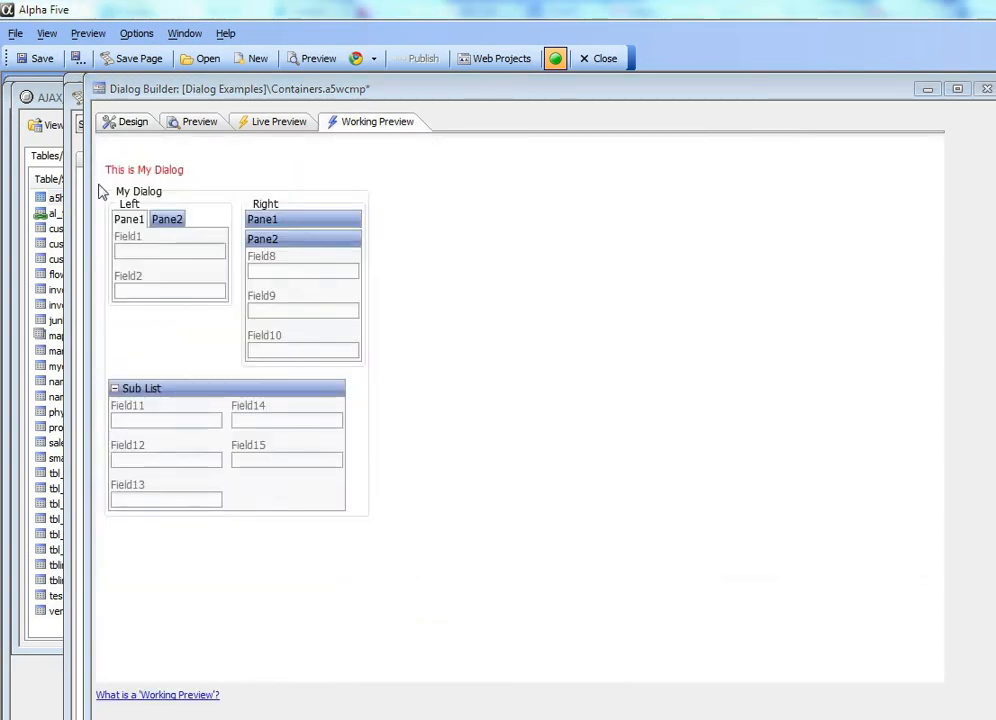
Step: Open the dialog's local CSS definitions for editing and enlarge the CSS editor window
{"action": "left_click", "coordinate": [138, 124]}
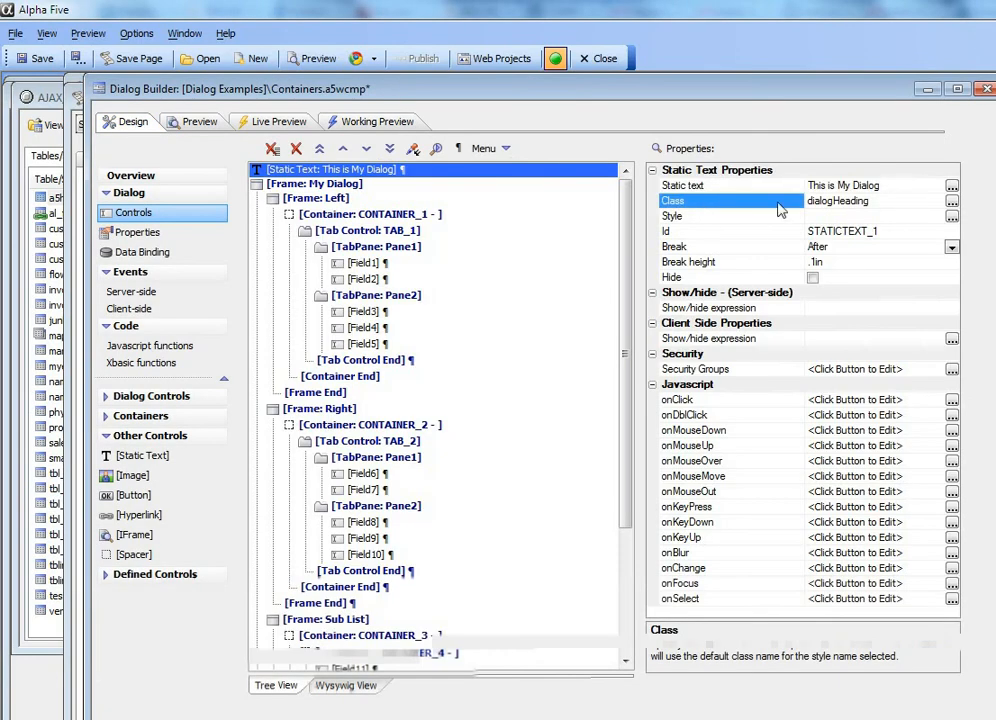
{"action": "left_click", "coordinate": [141, 236]}
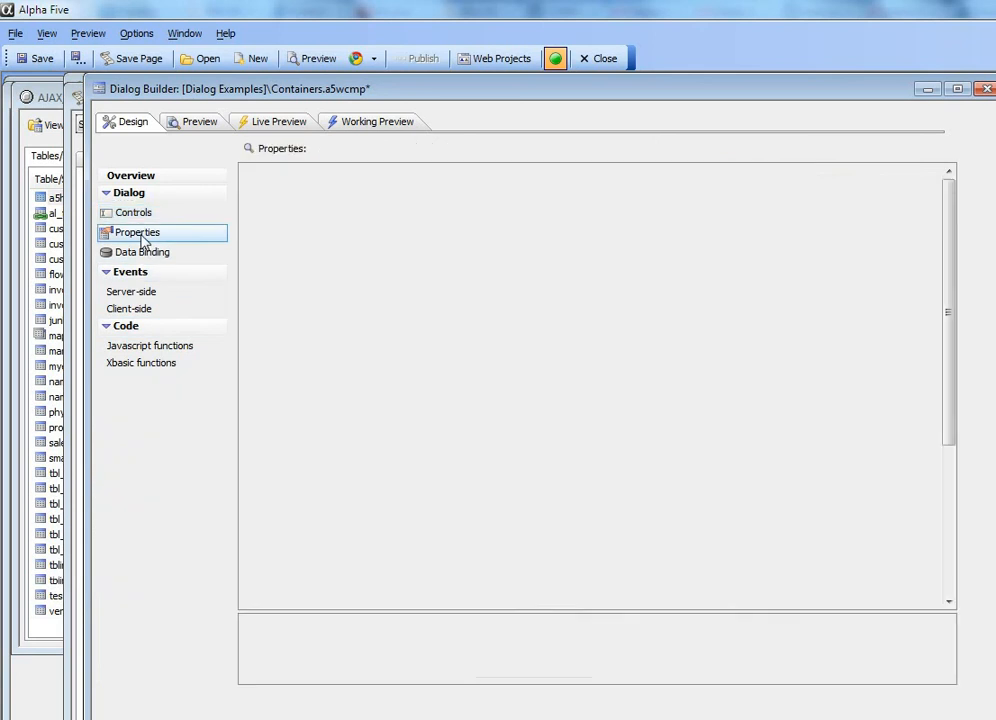
{"action": "left_click_drag", "start_coordinate": [947, 266], "coordinate": [975, 473]}
{"action": "left_click", "coordinate": [345, 263]}
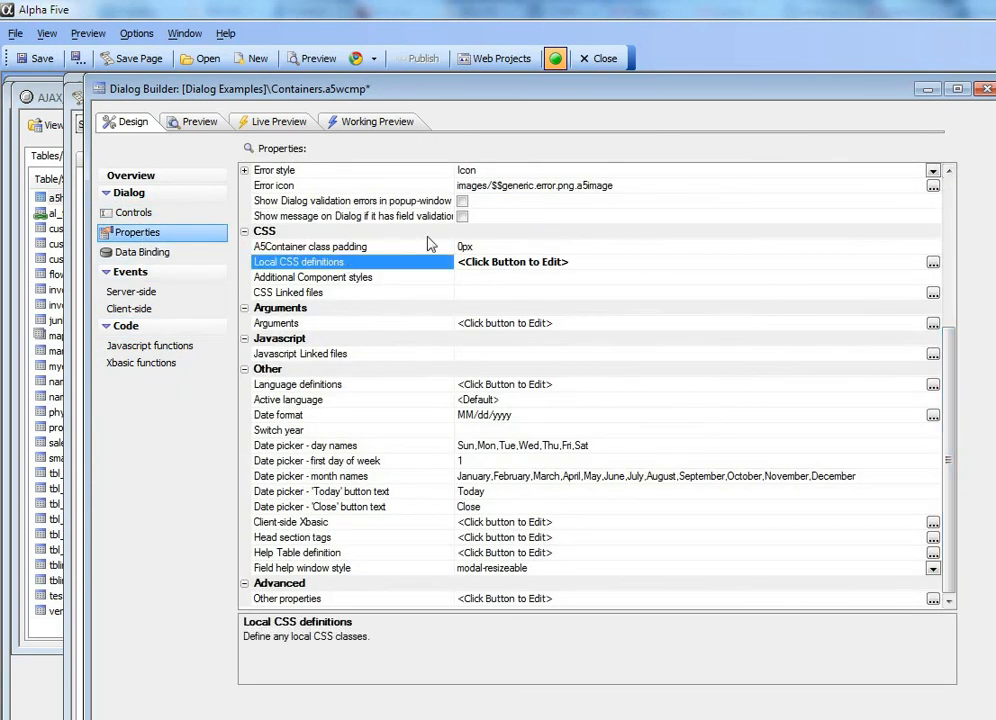
{"action": "left_click", "coordinate": [932, 263]}
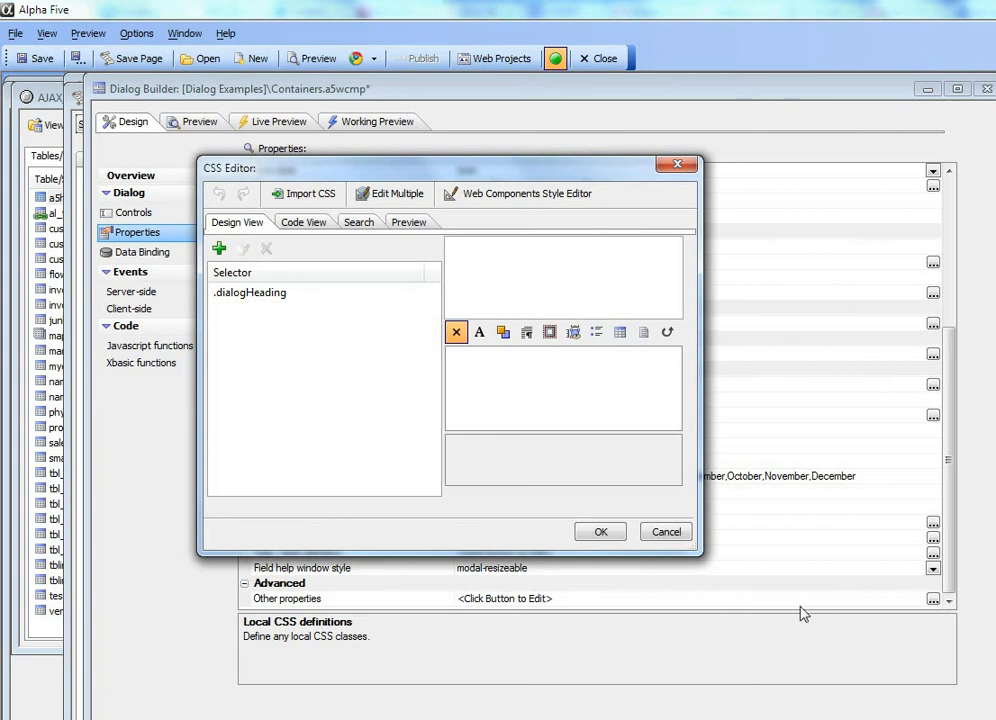
{"action": "left_click_drag", "start_coordinate": [703, 553], "coordinate": [826, 665]}
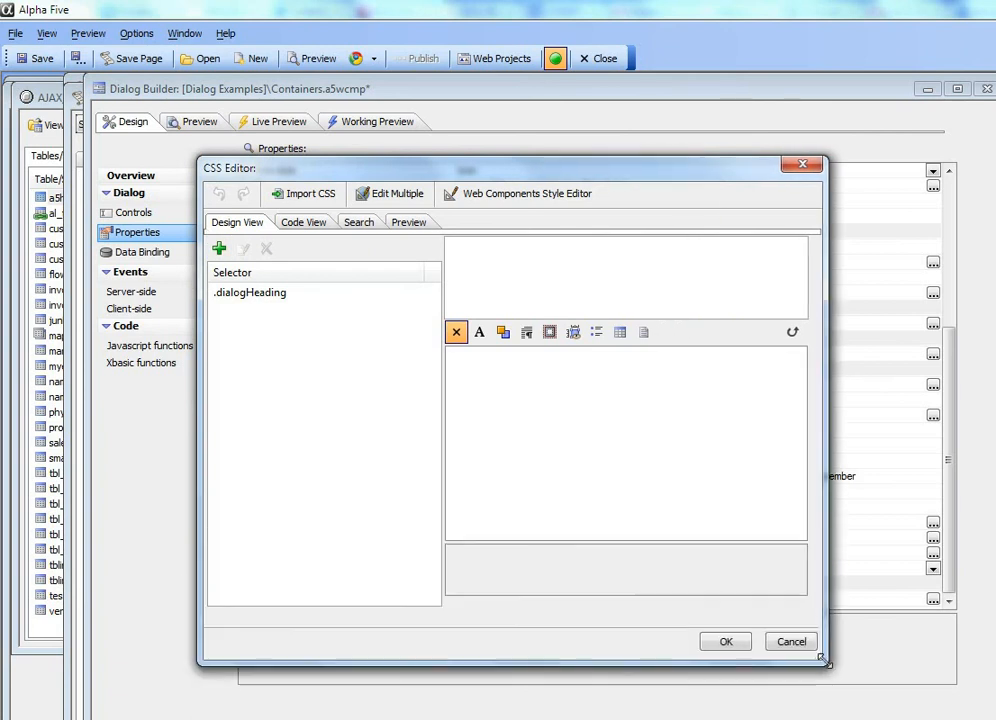
Step: Set the font size of the .dialogHeading selector to 20 pt
{"action": "left_click", "coordinate": [252, 300]}
{"action": "left_click", "coordinate": [482, 385]}
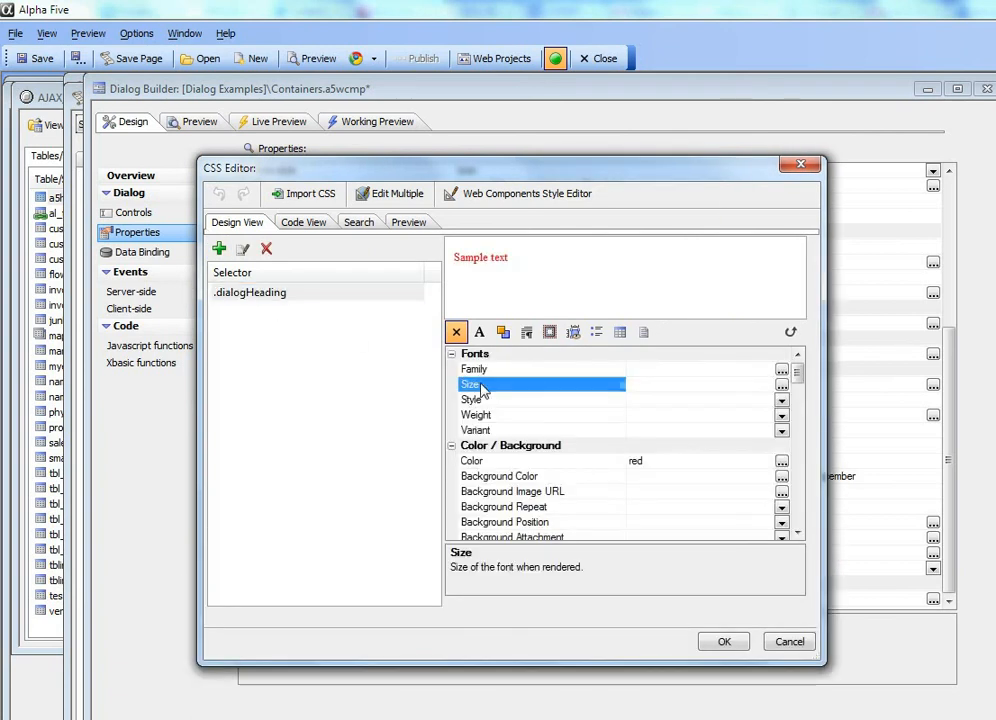
{"action": "left_click", "coordinate": [781, 389]}
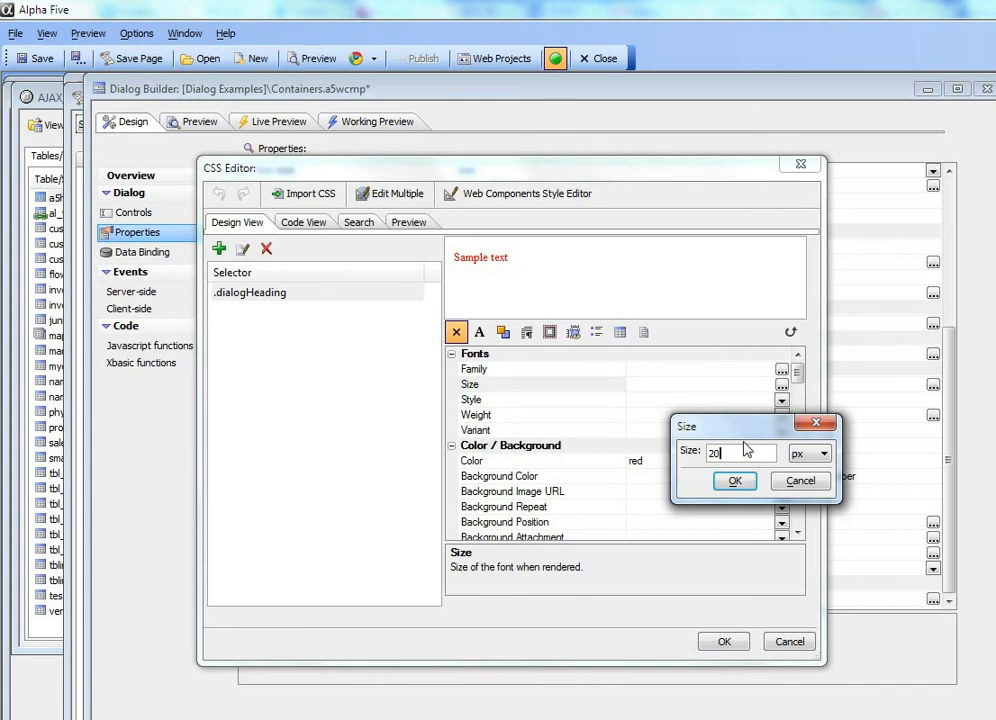
{"action": "type", "text": "20"}
{"action": "left_click", "coordinate": [810, 453]}
{"action": "left_click", "coordinate": [804, 477]}
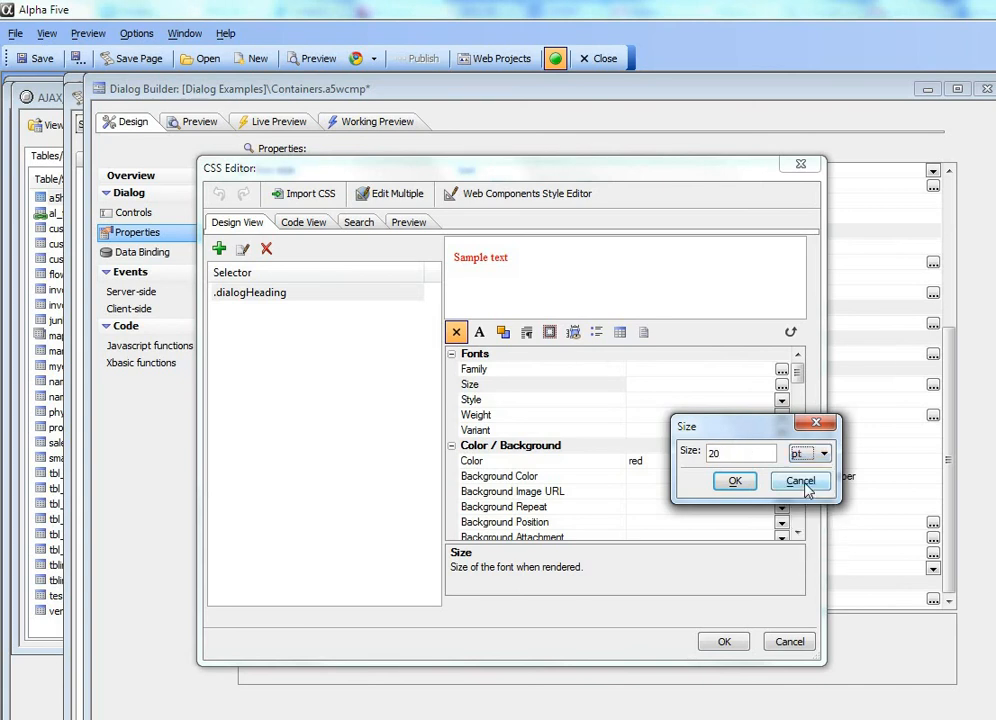
{"action": "left_click", "coordinate": [735, 482]}
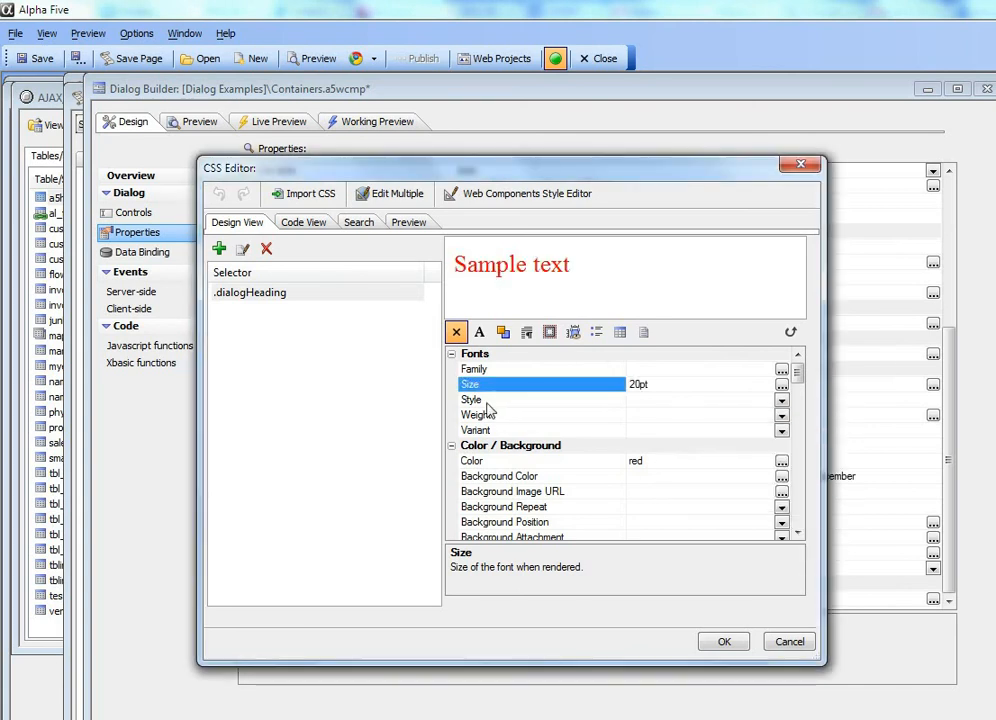
Step: Set the .dialogHeading font weight to bold, accept the CSS changes and show the working preview
{"action": "left_click", "coordinate": [489, 414]}
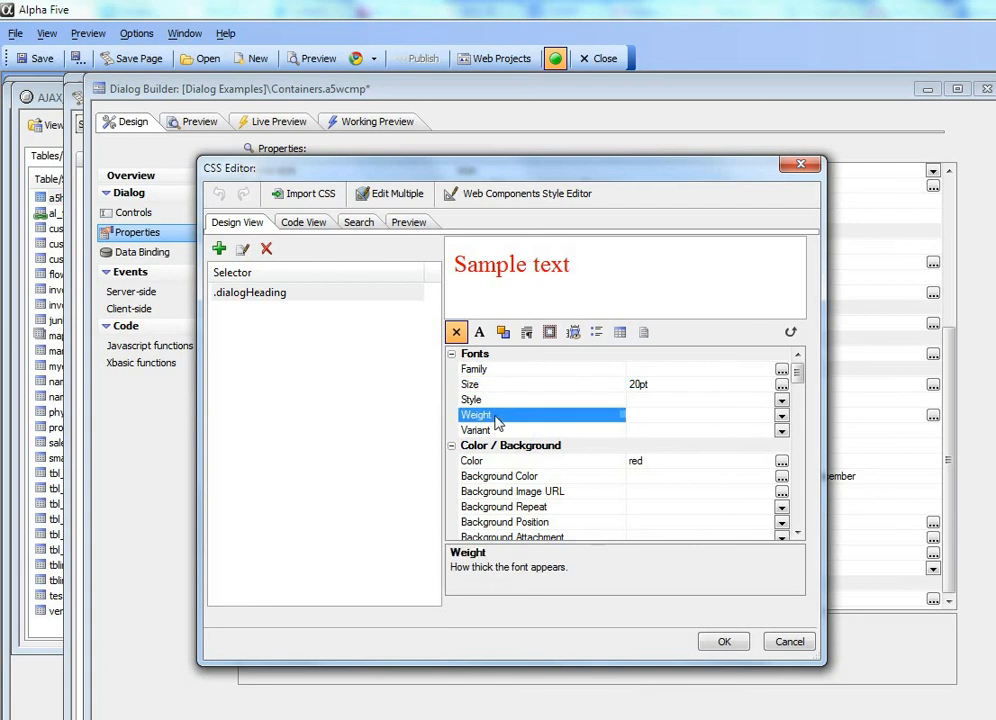
{"action": "left_click", "coordinate": [782, 416]}
{"action": "left_click", "coordinate": [645, 399]}
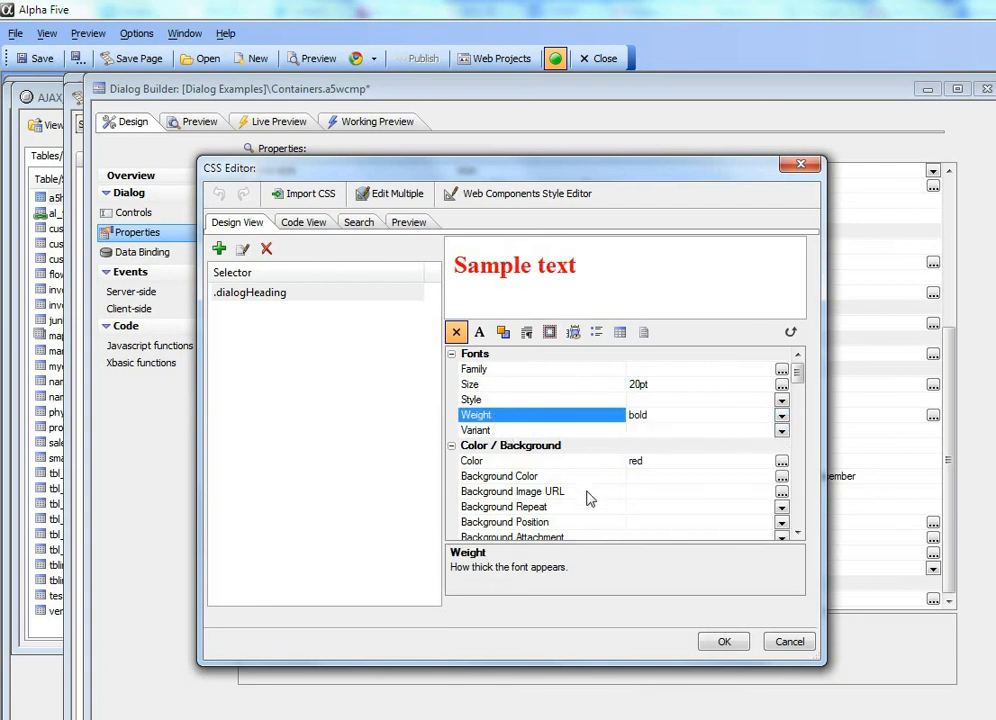
{"action": "left_click", "coordinate": [722, 642]}
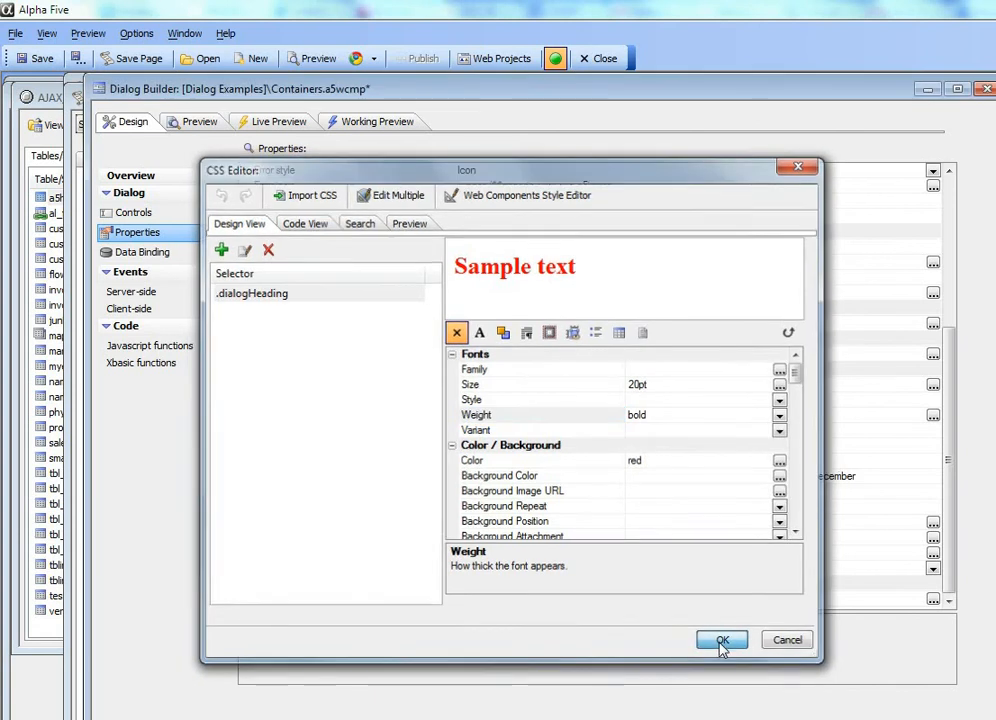
{"action": "left_click", "coordinate": [369, 123]}
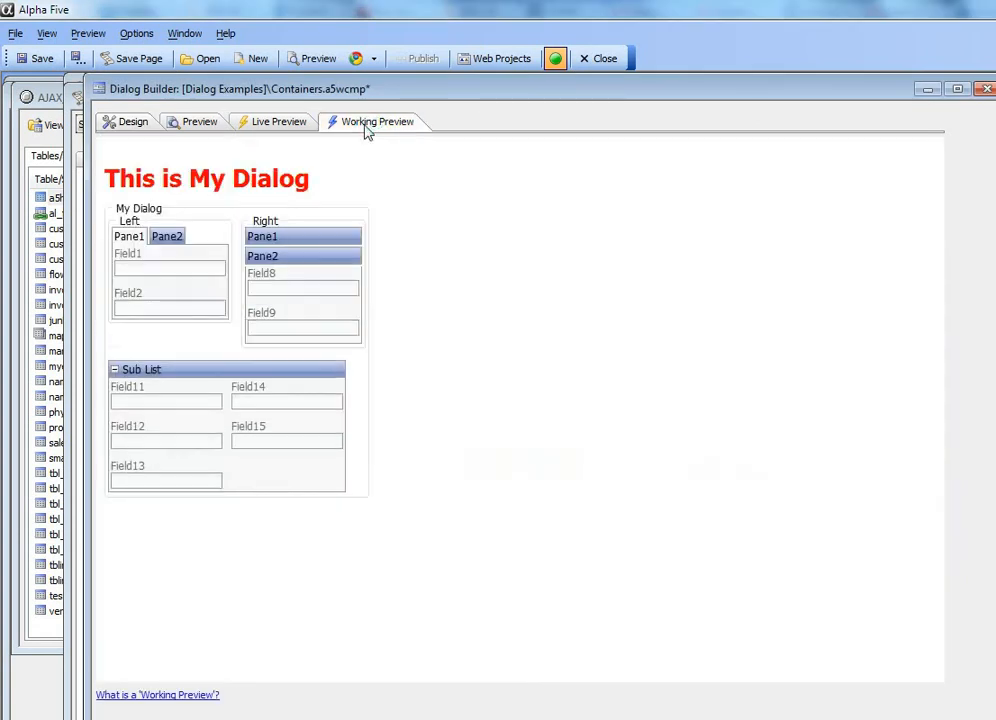